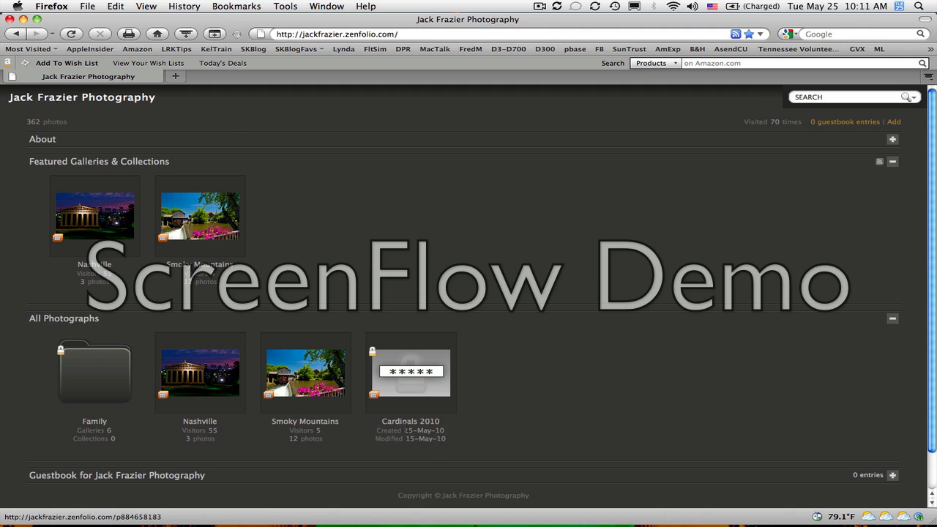
Open the Cardinals 2010 gallery and unlock it by entering the gallery password
{"action": "left_click", "coordinate": [412, 378]}
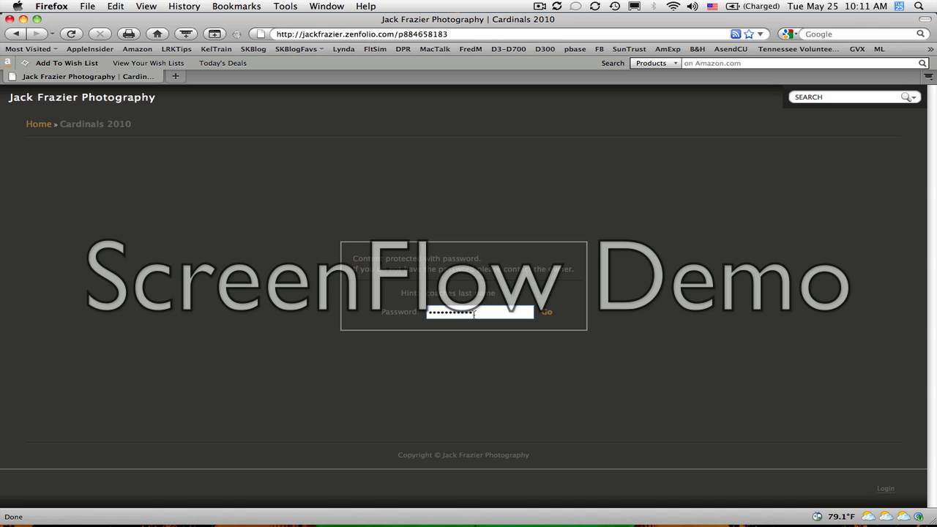
{"action": "left_click_drag", "start_coordinate": [475, 314], "coordinate": [416, 317]}
{"action": "type", "text": "a"}
{"action": "key", "text": "Return"}
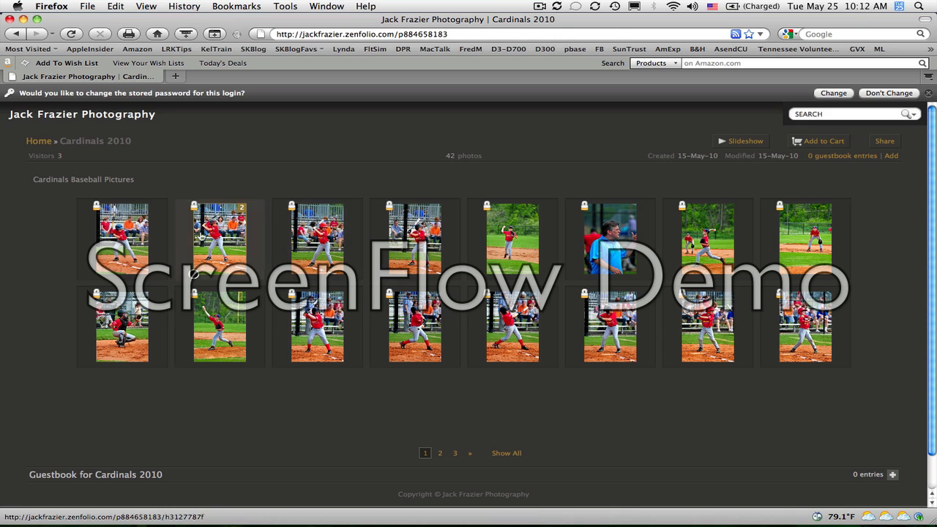
Browse the gallery's photos enlarged, from the first one through to photo 28 of the batter hitting the ball, and return to its normal page
{"action": "left_click", "coordinate": [128, 234]}
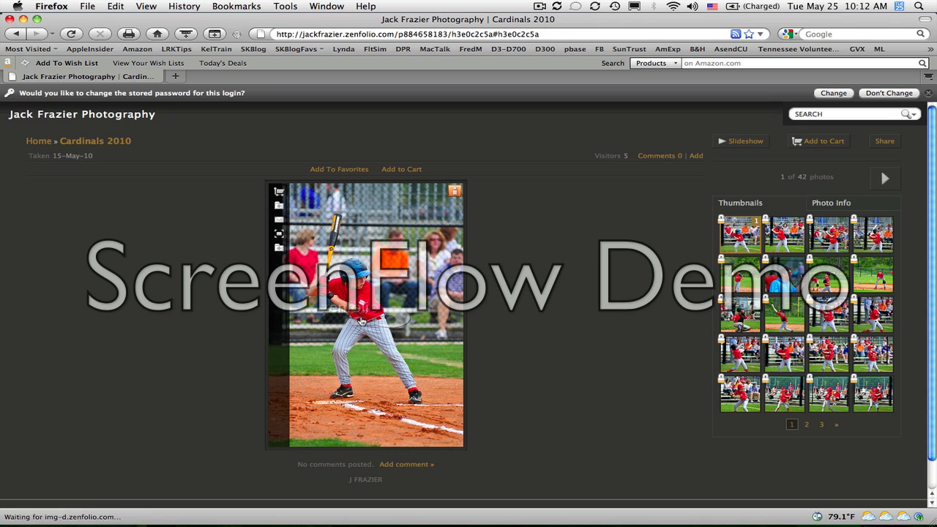
{"action": "left_click", "coordinate": [361, 321]}
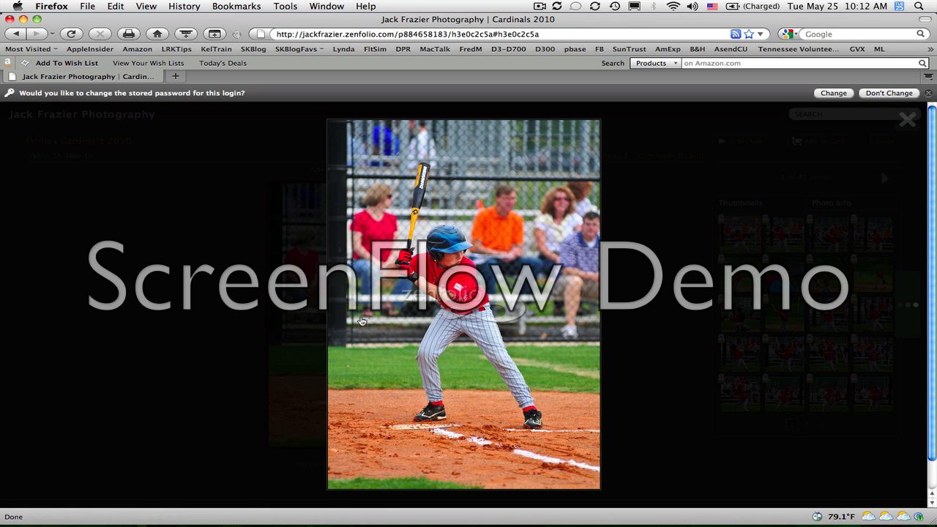
{"action": "left_click", "coordinate": [362, 321]}
{"action": "key", "text": "Right"}
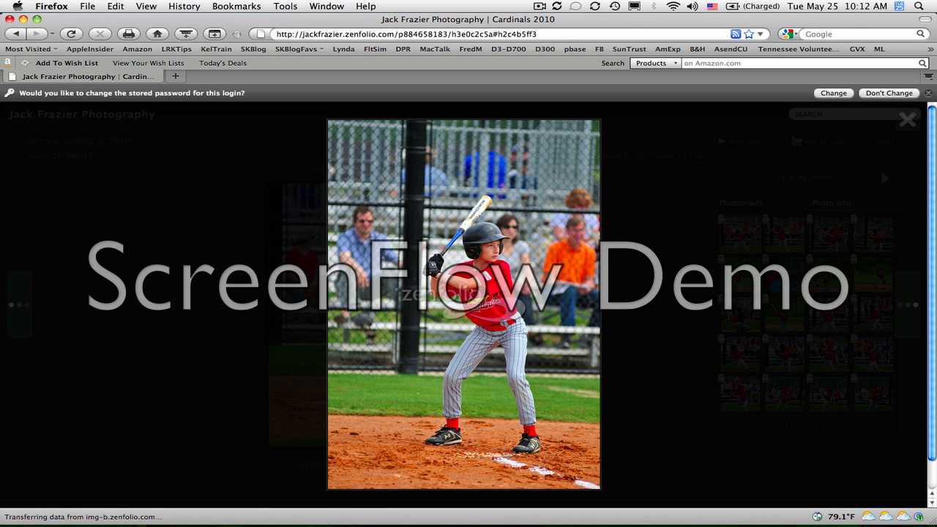
{"action": "key", "text": "Right"}
{"action": "key", "text": "Left"}
{"action": "key", "text": "Left"}
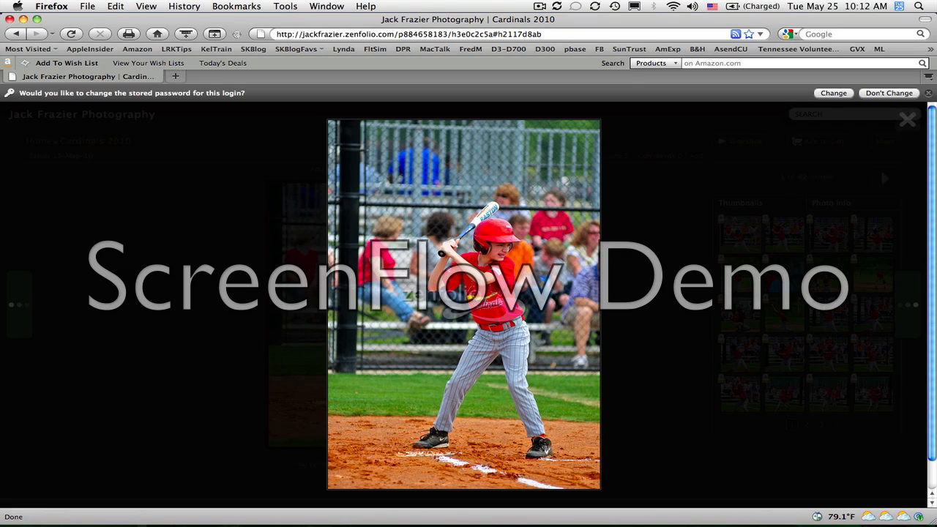
{"action": "key", "text": "Right"}
{"action": "key", "text": "Right"}
{"action": "key", "text": "Right"}
{"action": "key", "text": "Right"}
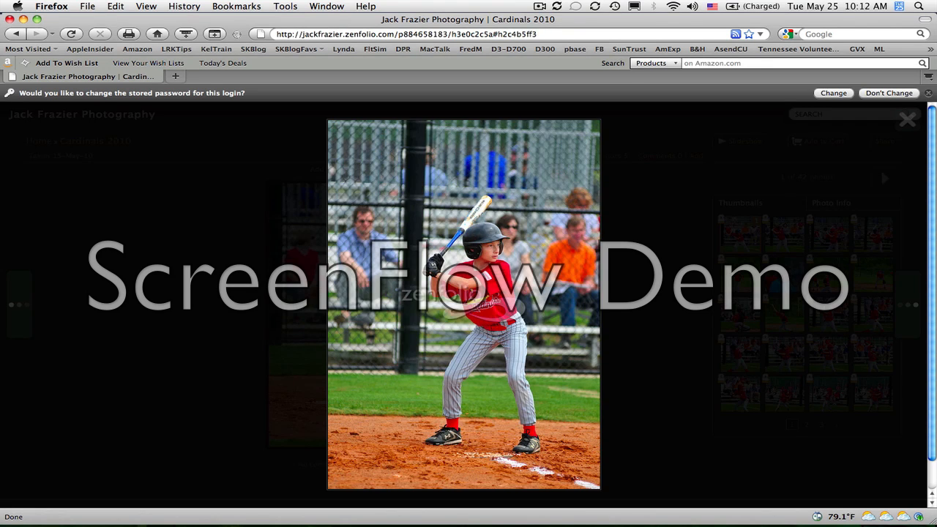
{"action": "key", "text": "Right"}
{"action": "key", "text": "Right"}
{"action": "key", "text": "Right"}
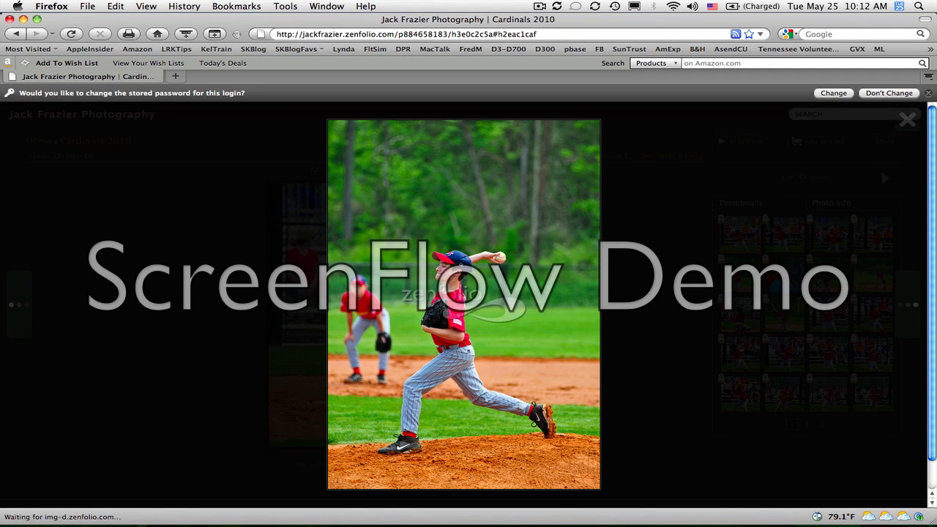
{"action": "key", "text": "Right"}
{"action": "key", "text": "Right"}
{"action": "key", "text": "Right"}
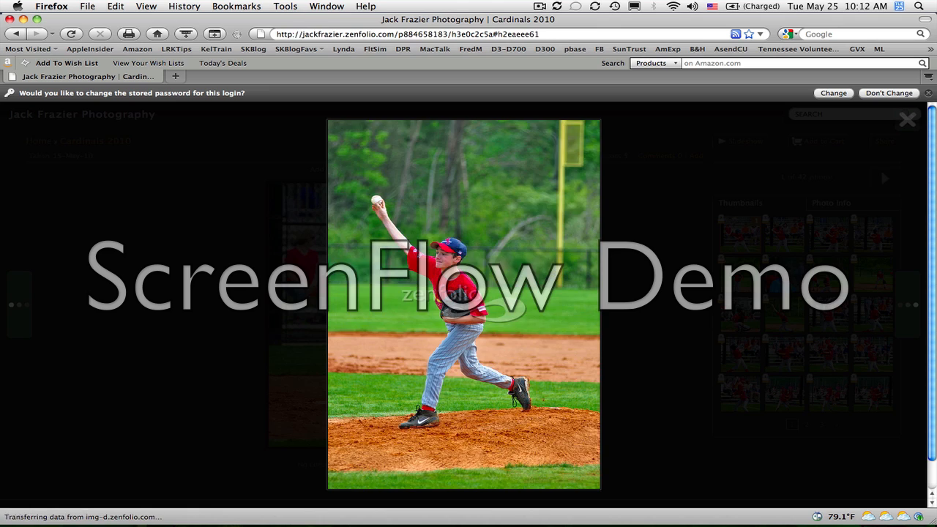
{"action": "key", "text": "Right"}
{"action": "key", "text": "Right"}
{"action": "key", "text": "Right"}
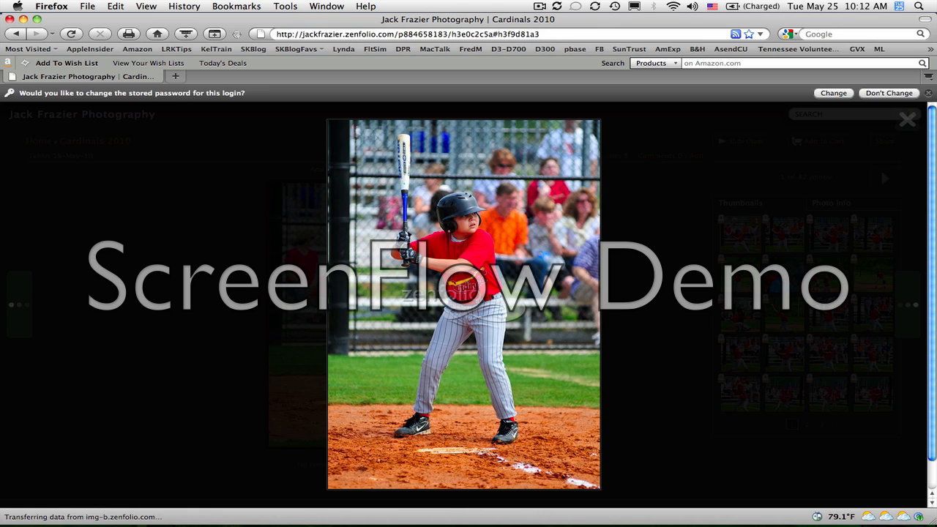
{"action": "key", "text": "Right"}
{"action": "key", "text": "Right"}
{"action": "key", "text": "Right"}
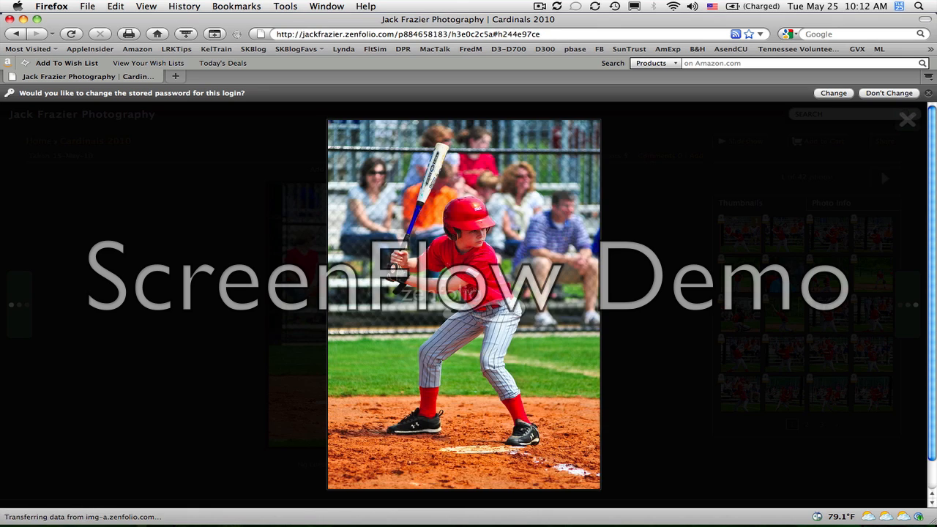
{"action": "key", "text": "Right"}
{"action": "key", "text": "Right"}
{"action": "key", "text": "Right"}
{"action": "key", "text": "Right"}
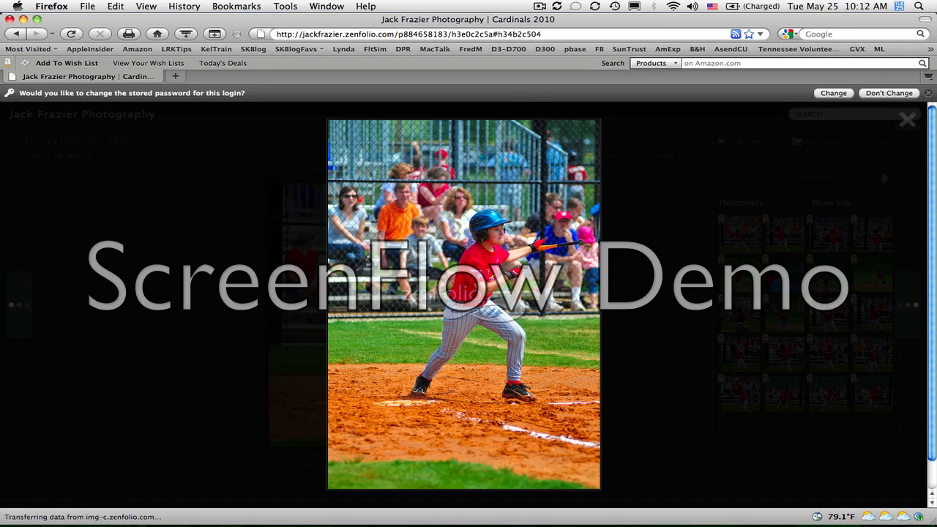
{"action": "key", "text": "Right"}
{"action": "key", "text": "Right"}
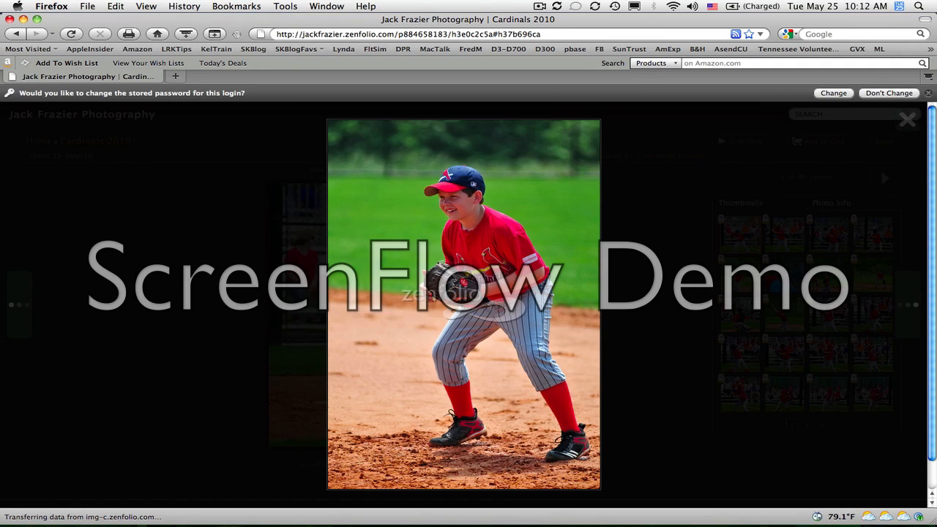
{"action": "key", "text": "Right"}
{"action": "key", "text": "Right"}
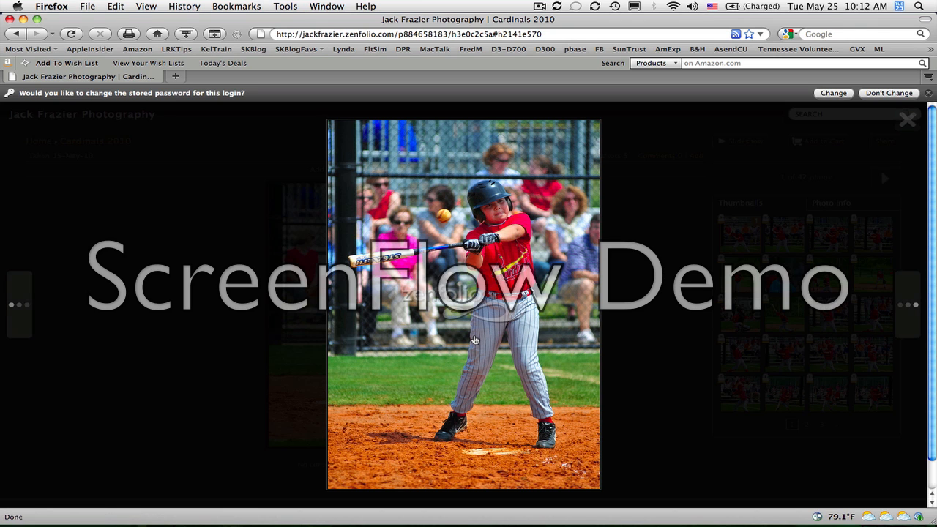
{"action": "key", "text": "Escape"}
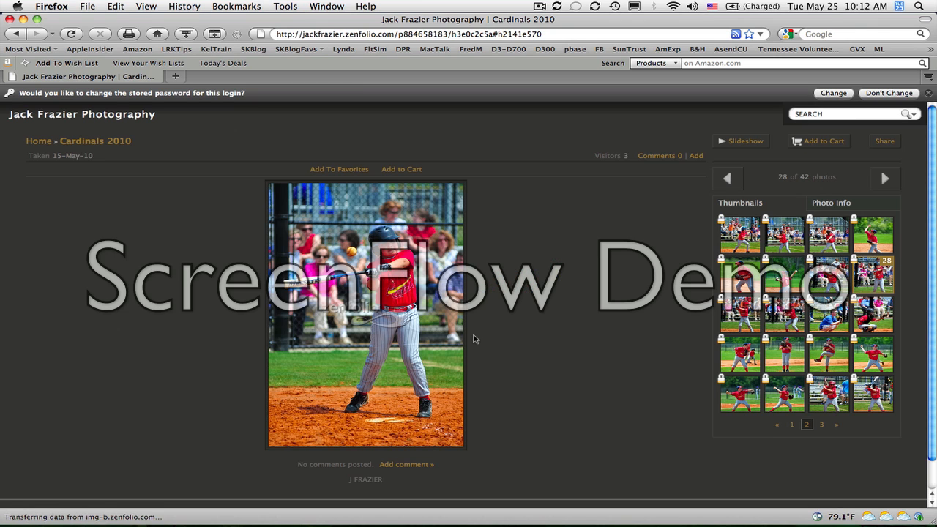
Look over the overlay options on the batter photo and view it enlarged once more
{"action": "mouse_move", "coordinate": [386, 272]}
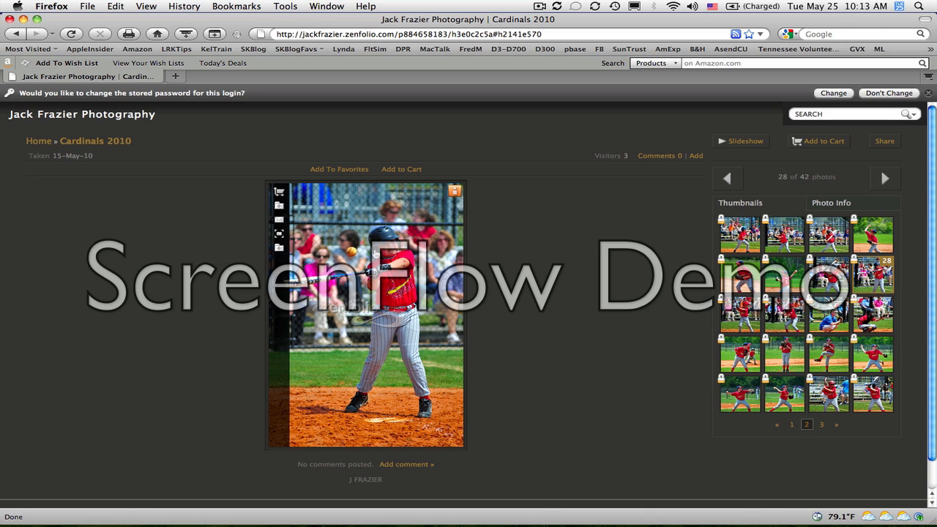
{"action": "mouse_move", "coordinate": [280, 194]}
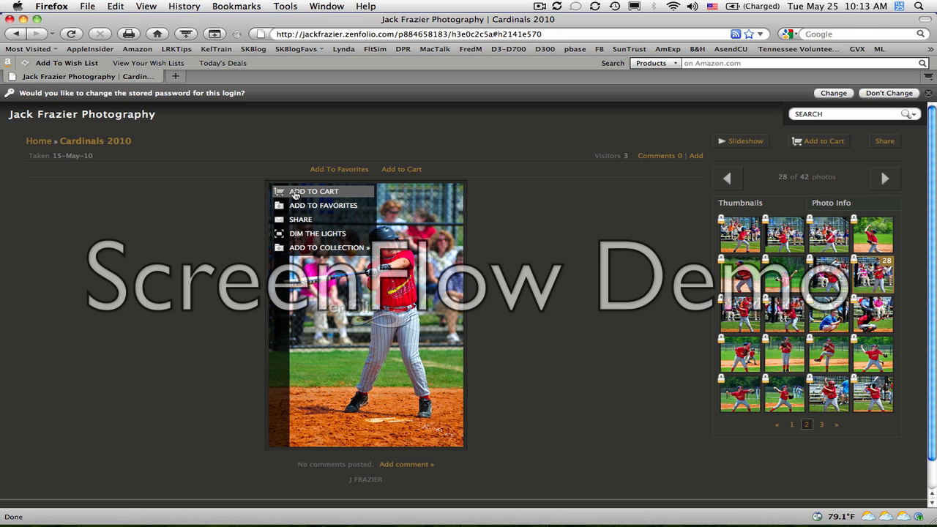
{"action": "left_click", "coordinate": [397, 254]}
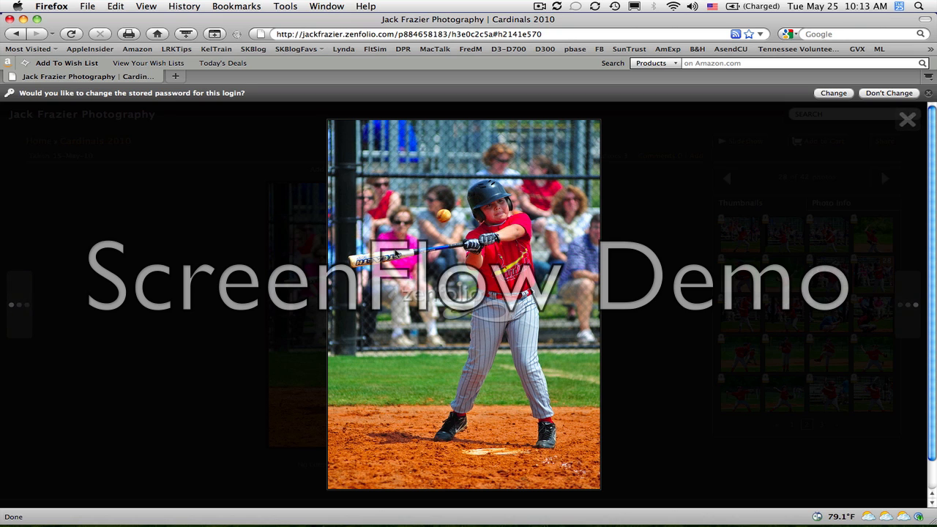
{"action": "left_click", "coordinate": [496, 237]}
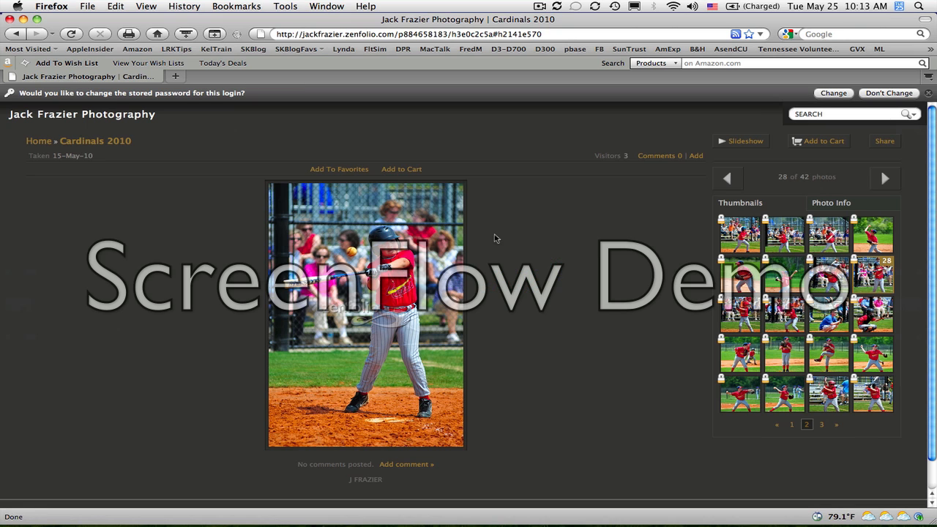
Order two 4" x 6", one 5" x 7" and one 8" x 10" print of the batter photo and go to the cart
{"action": "left_click", "coordinate": [403, 170]}
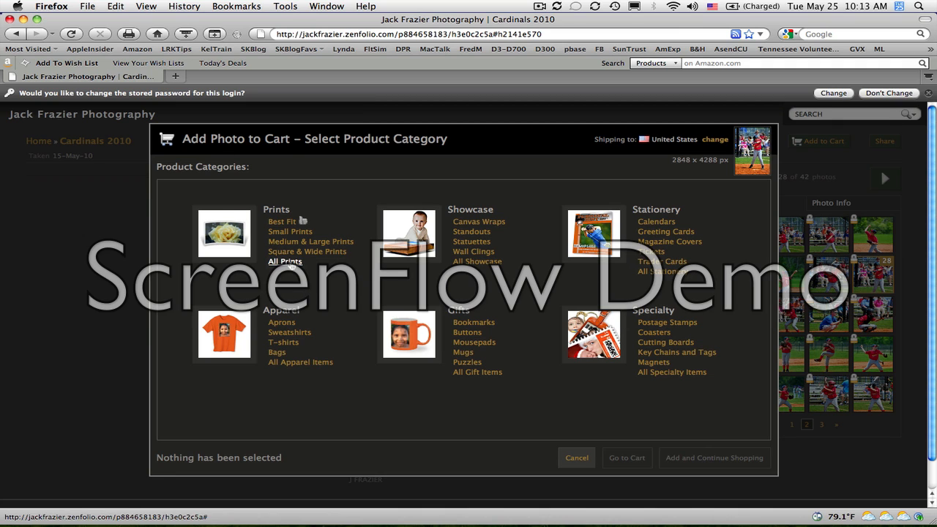
{"action": "left_click", "coordinate": [289, 264]}
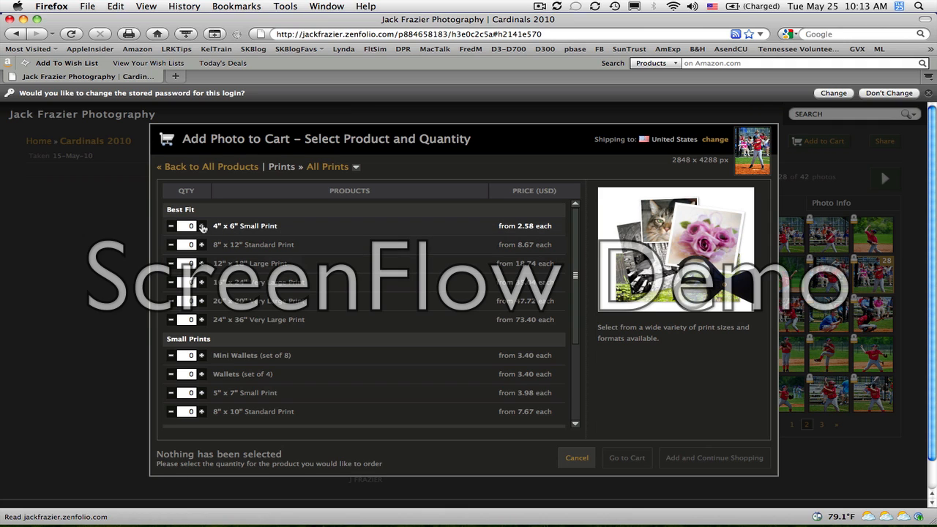
{"action": "left_click", "coordinate": [202, 226]}
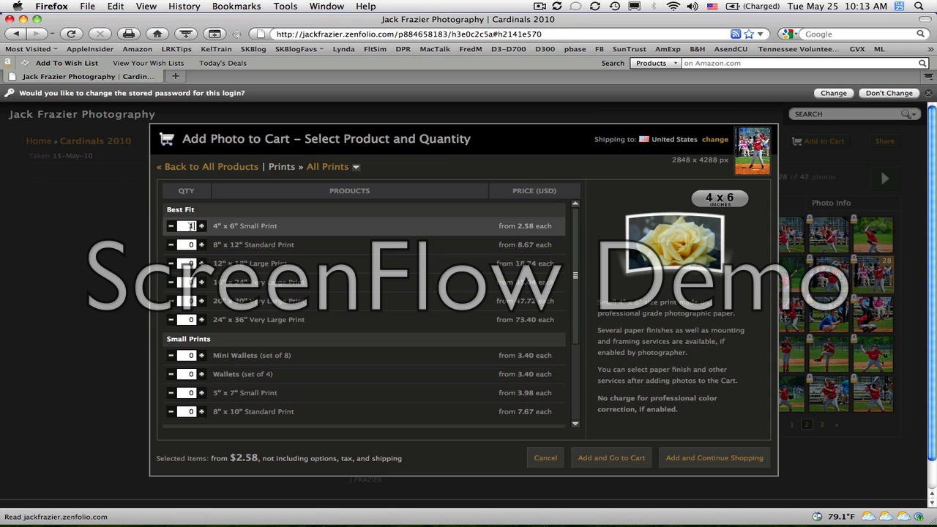
{"action": "left_click", "coordinate": [202, 227]}
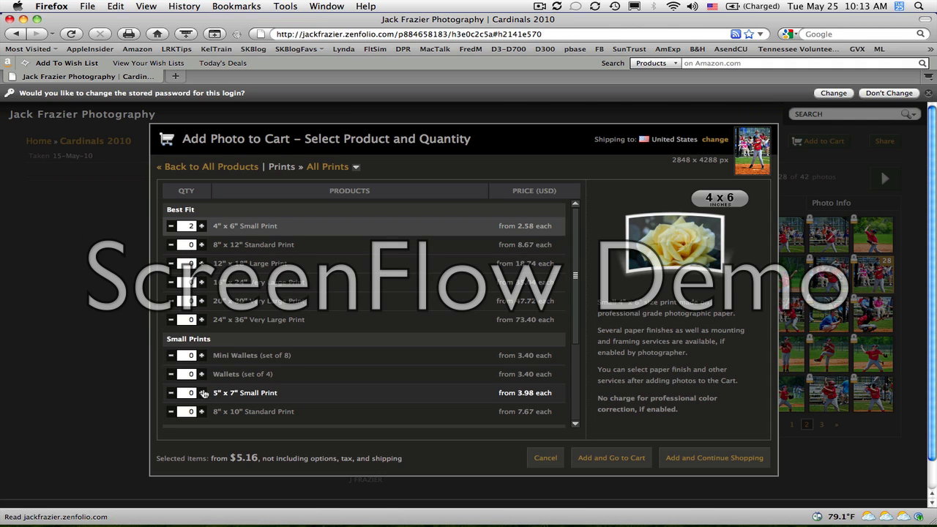
{"action": "left_click", "coordinate": [202, 393]}
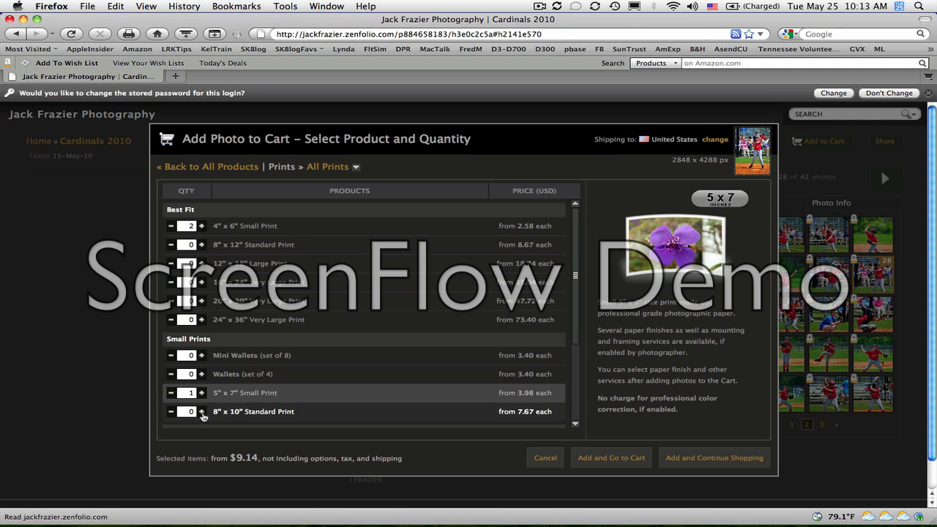
{"action": "left_click", "coordinate": [201, 412]}
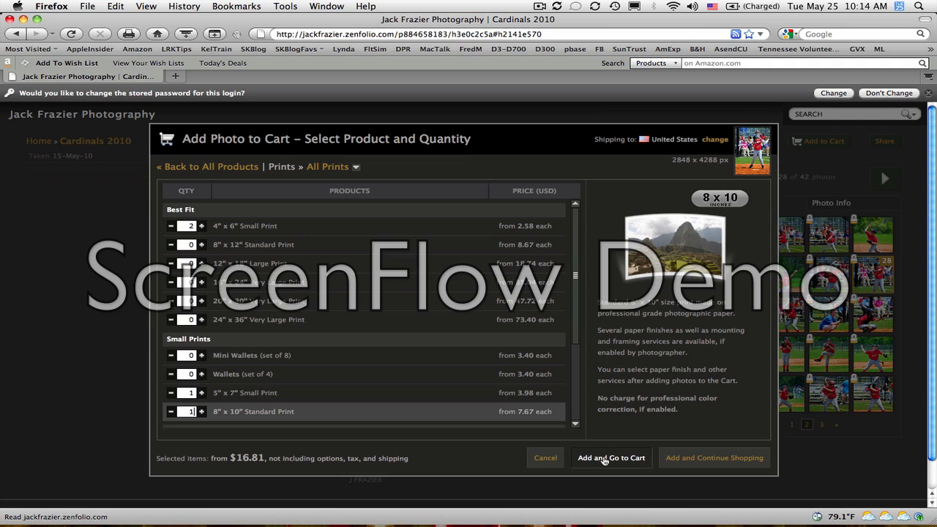
{"action": "left_click", "coordinate": [604, 459]}
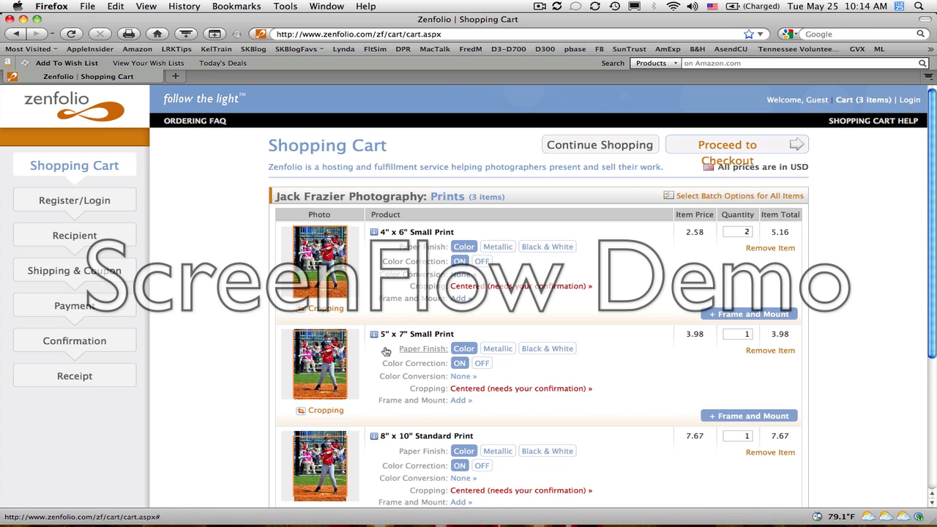
Set the paper finish to Metallic for the 4" x 6", 5" x 7" and 8" x 10" prints in the cart
{"action": "scroll", "coordinate": [385, 352], "scroll_direction": "down", "scroll_amount": 2}
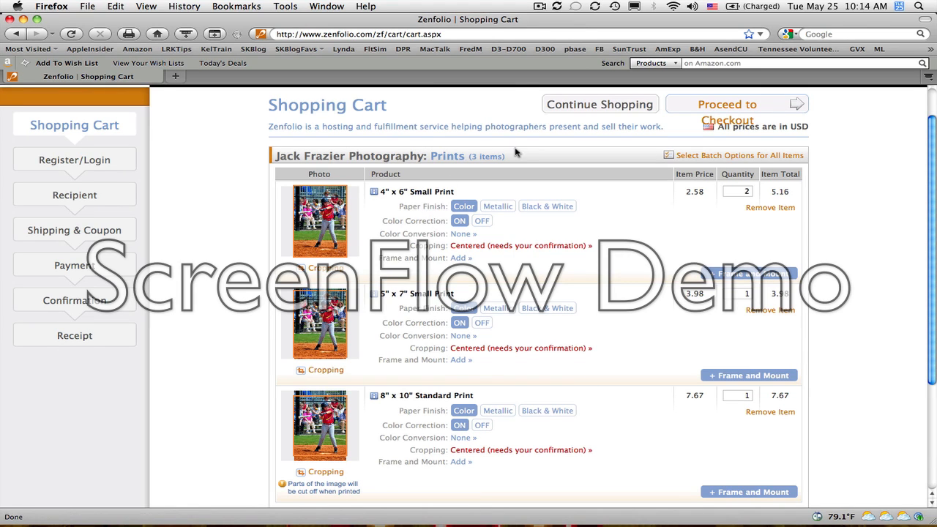
{"action": "left_click", "coordinate": [498, 207]}
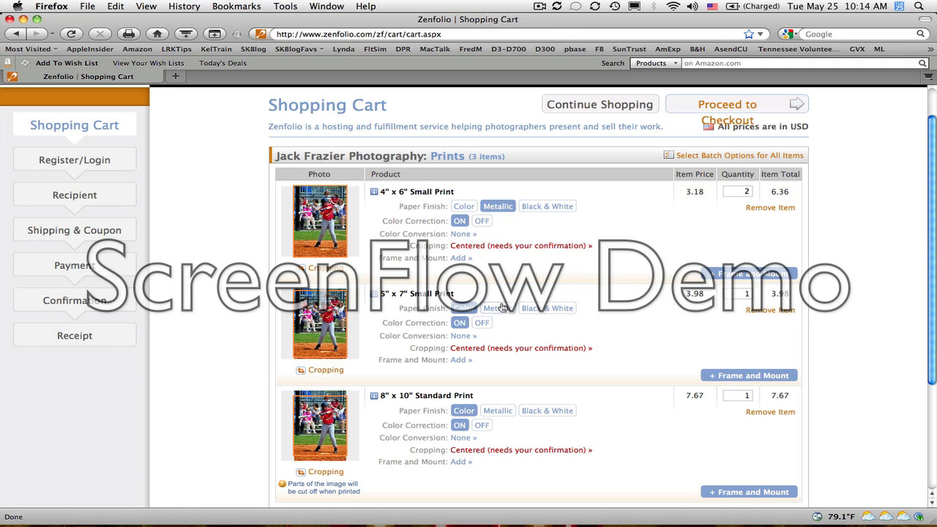
{"action": "left_click", "coordinate": [502, 306]}
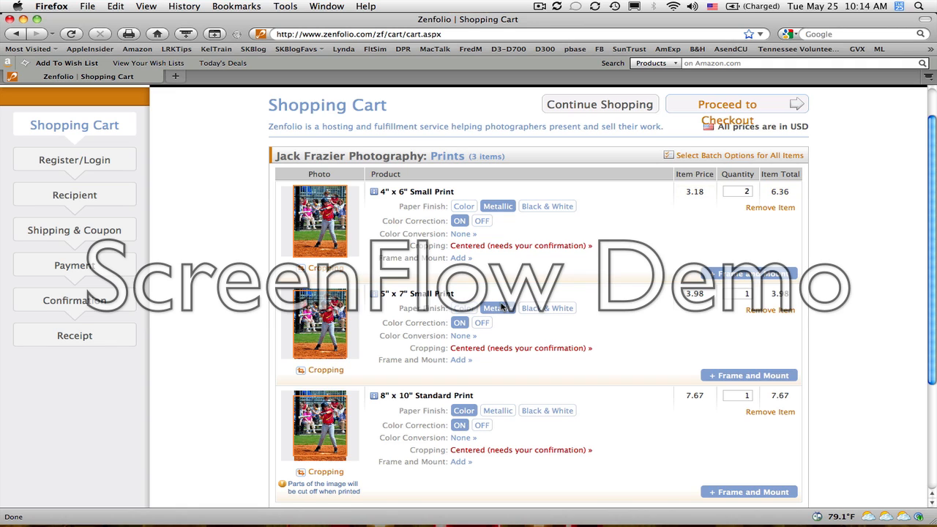
{"action": "left_click", "coordinate": [496, 411]}
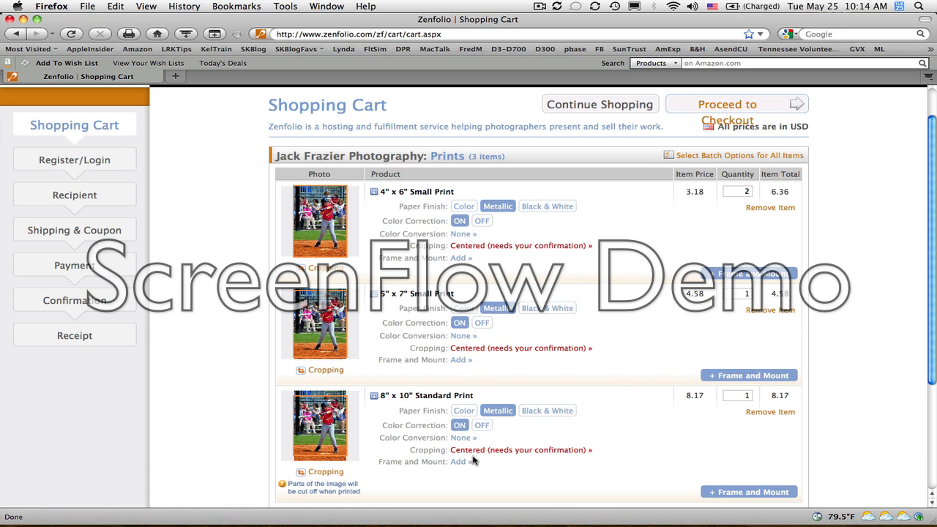
Adjust the 4" x 6" print's cropping manually, shrinking the portrait frame closely around the batter
{"action": "left_click", "coordinate": [514, 249]}
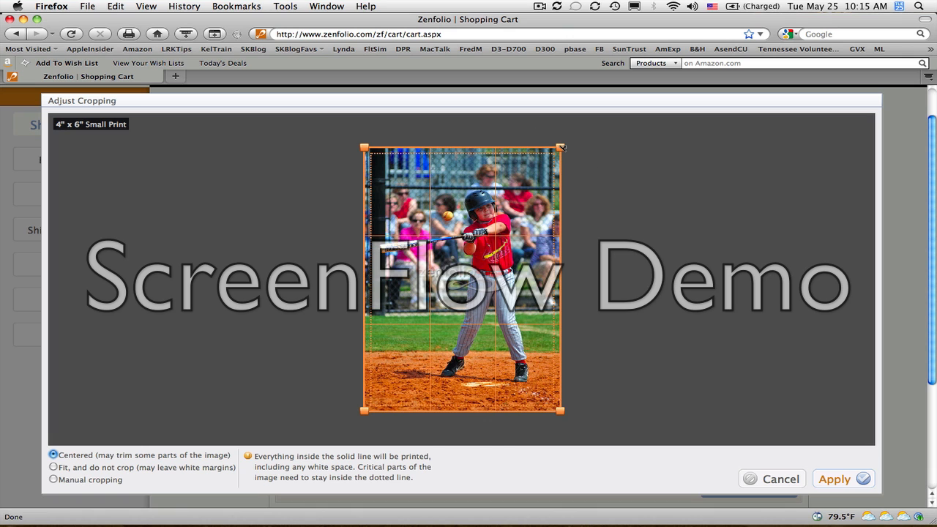
{"action": "left_click_drag", "start_coordinate": [562, 148], "coordinate": [535, 179]}
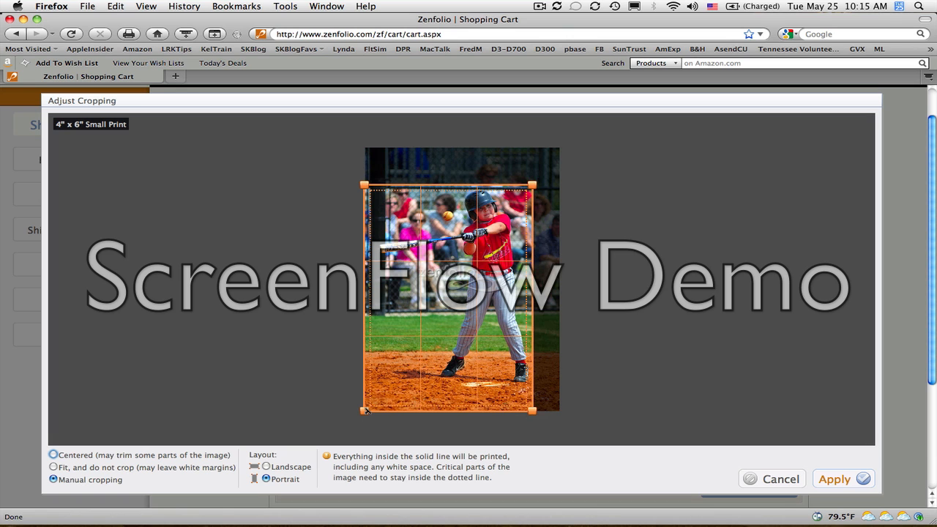
{"action": "left_click_drag", "start_coordinate": [366, 411], "coordinate": [446, 378]}
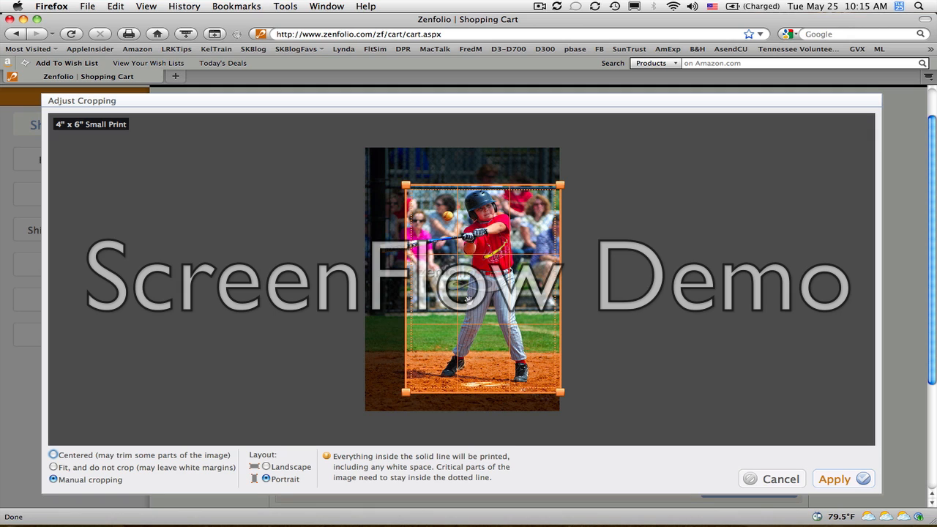
Switch the 4" x 6" print's manual crop to Landscape, fit the frame around the batter's upper body and apply the cropping
{"action": "left_click", "coordinate": [266, 467]}
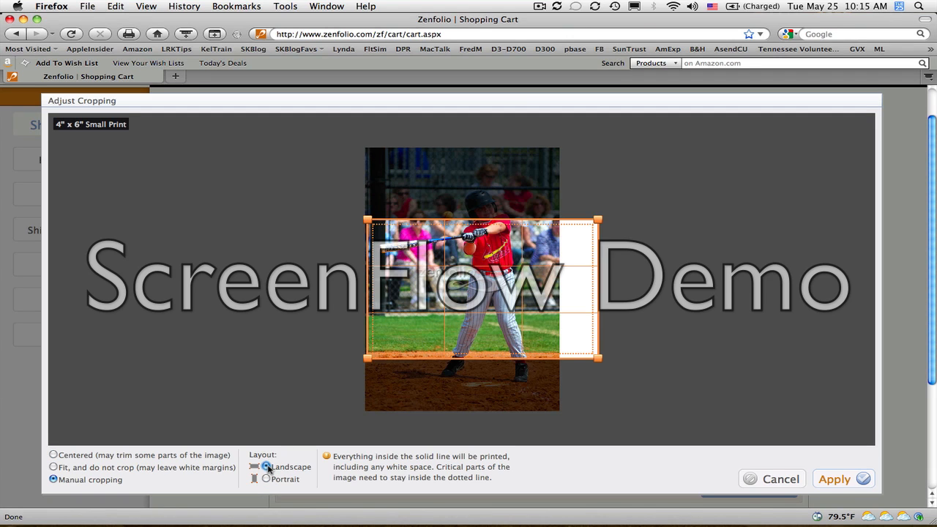
{"action": "left_click_drag", "start_coordinate": [435, 321], "coordinate": [437, 275]}
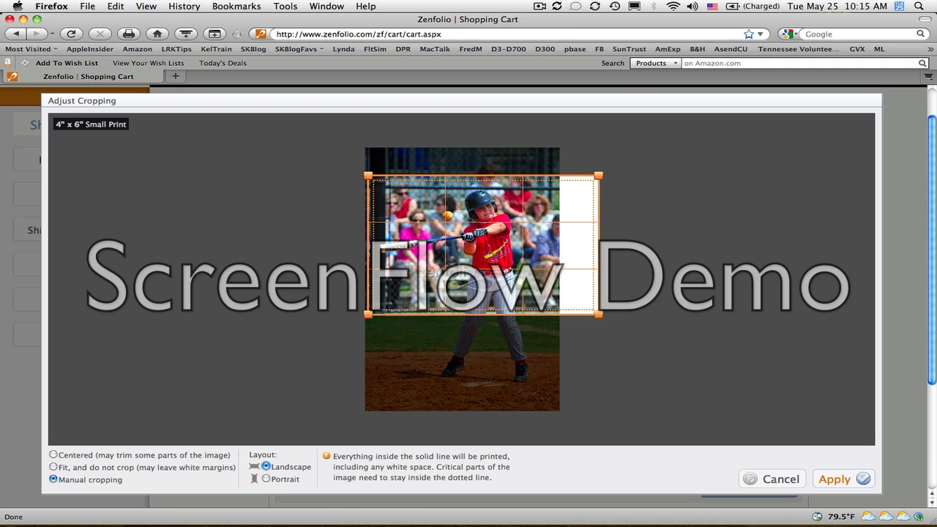
{"action": "left_click_drag", "start_coordinate": [599, 315], "coordinate": [555, 288]}
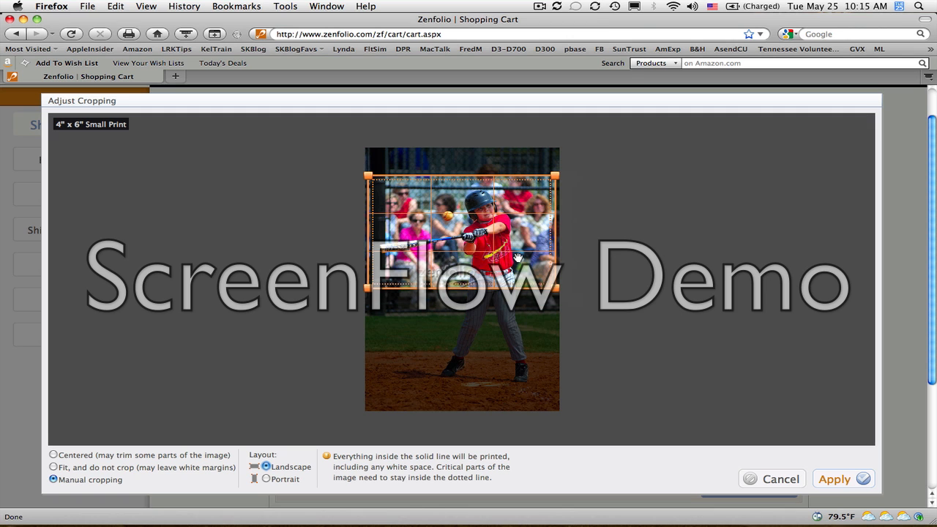
{"action": "left_click_drag", "start_coordinate": [518, 259], "coordinate": [518, 262]}
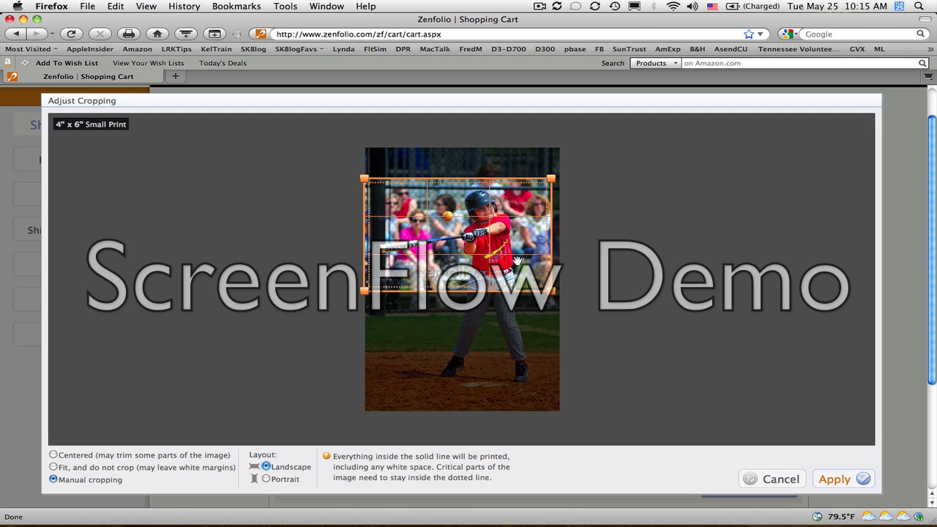
{"action": "left_click", "coordinate": [848, 480]}
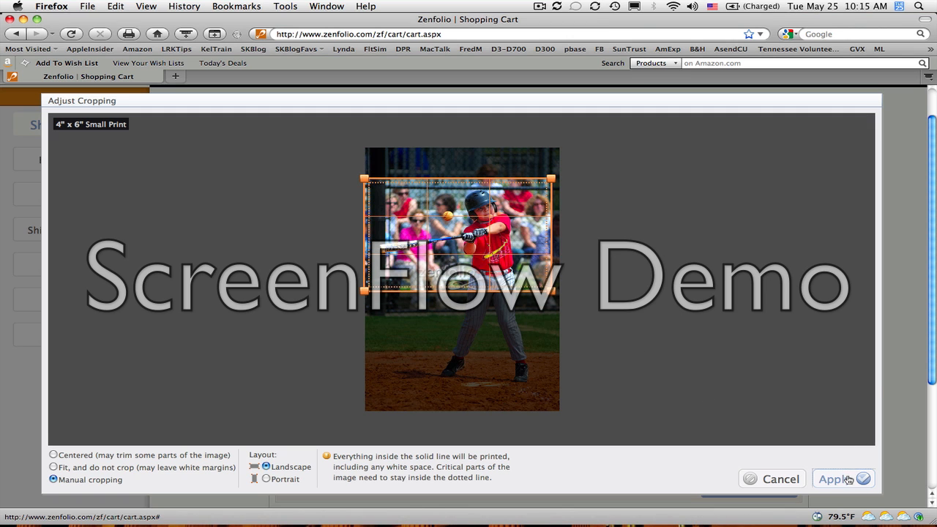
{"action": "mouse_move", "coordinate": [328, 224]}
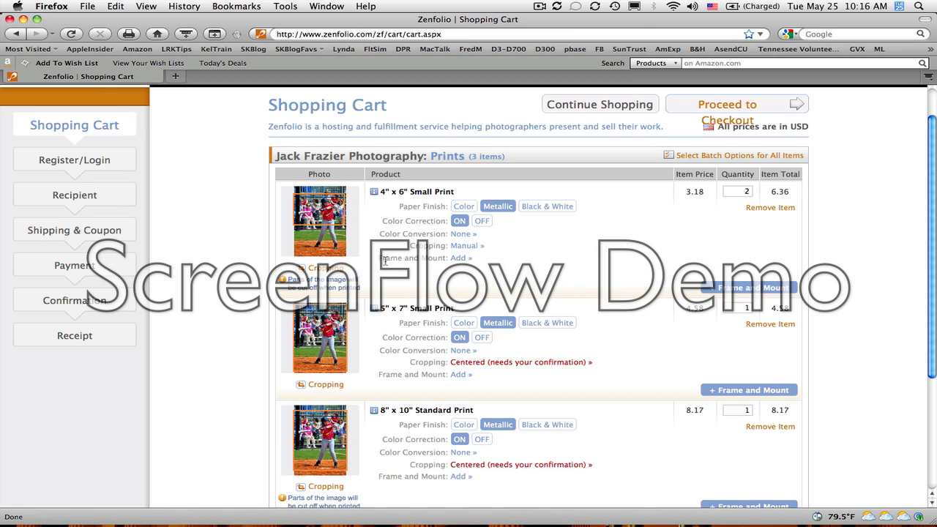
Preview the 4" x 6" print in a Black Flat Frame with a White Mat
{"action": "left_click", "coordinate": [460, 259]}
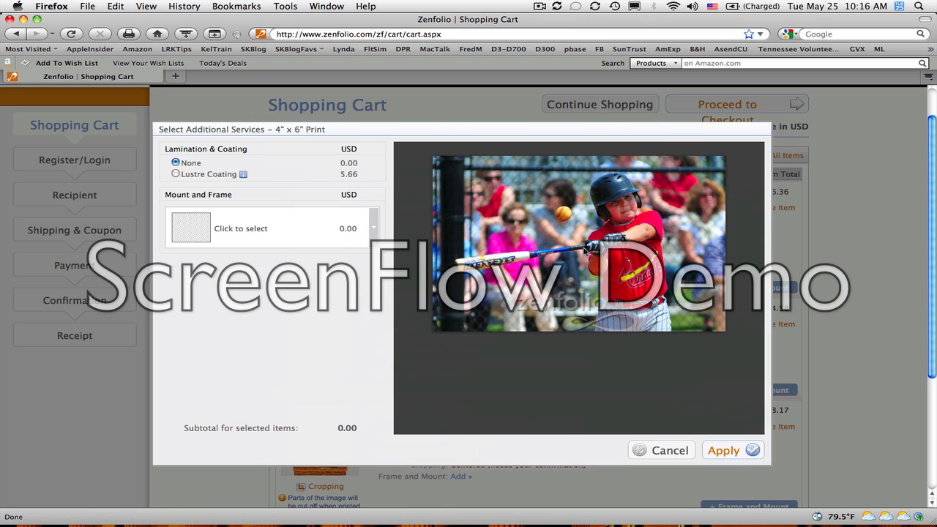
{"action": "left_click", "coordinate": [227, 231]}
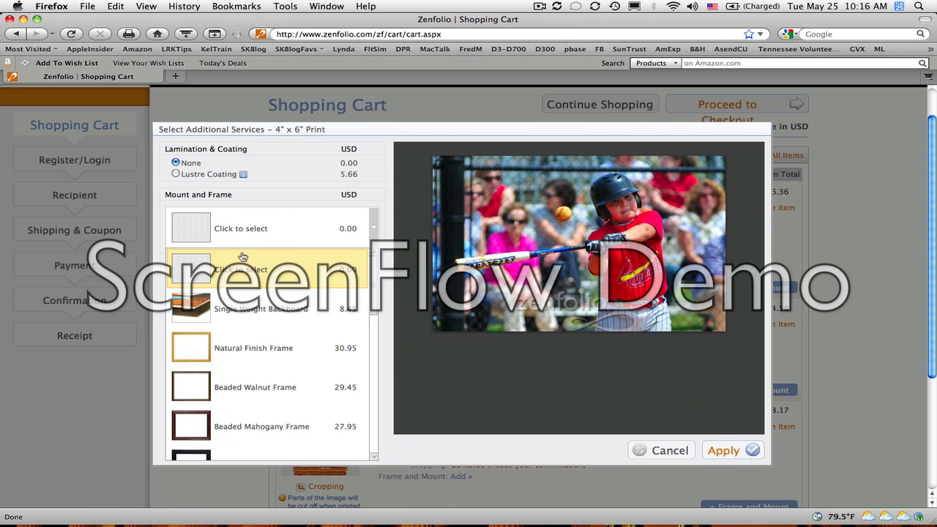
{"action": "scroll", "coordinate": [249, 351], "scroll_direction": "down", "scroll_amount": 5}
{"action": "scroll", "coordinate": [259, 367], "scroll_direction": "up", "scroll_amount": 2}
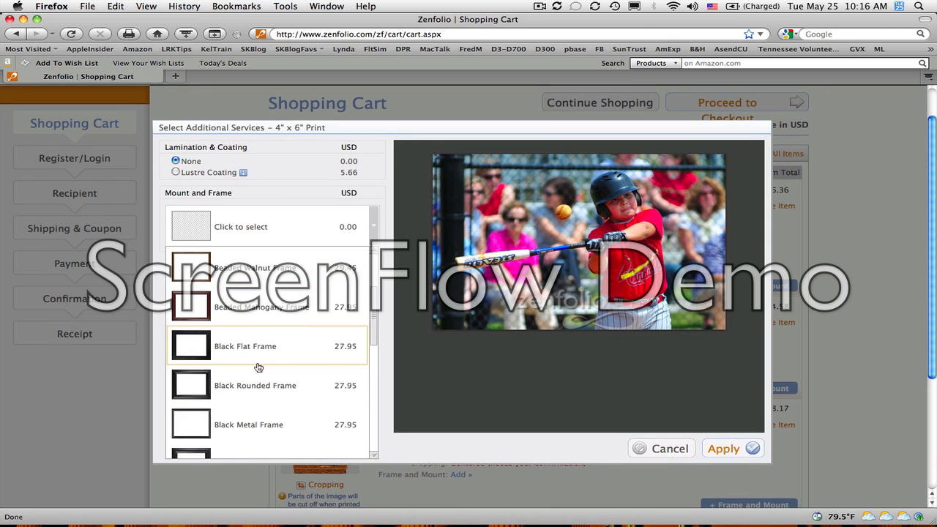
{"action": "left_click", "coordinate": [206, 356]}
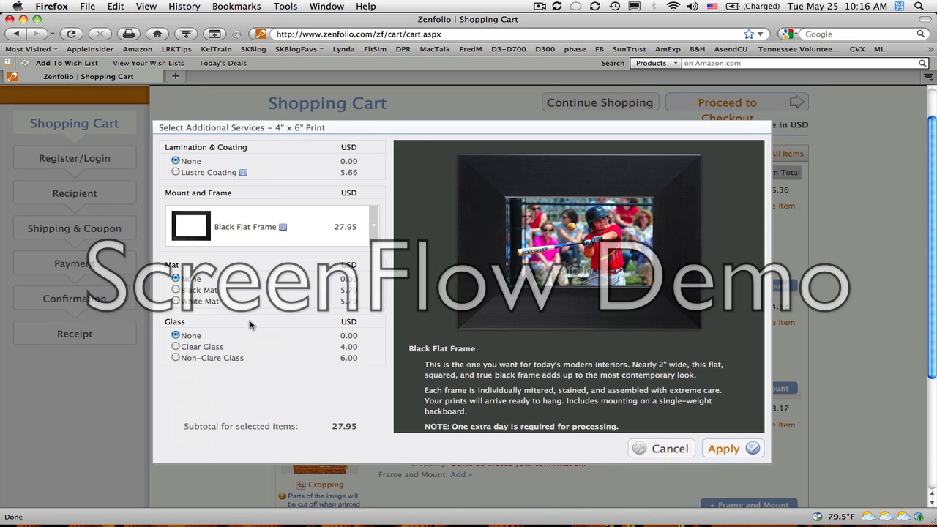
{"action": "left_click", "coordinate": [175, 302]}
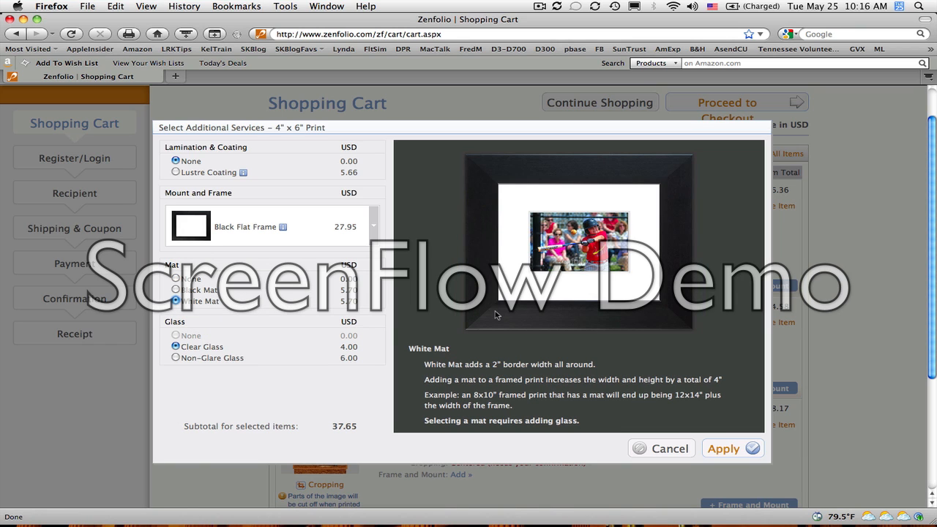
Preview the 4" x 6" print in the Black Curved Frame and the Bronze Ornate Frame, and leave the services without applying any
{"action": "left_click", "coordinate": [374, 231]}
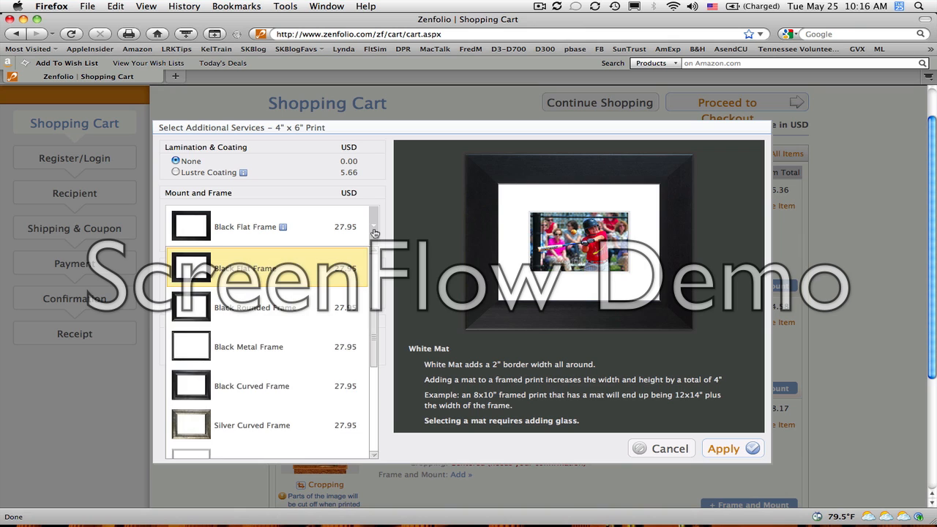
{"action": "left_click", "coordinate": [277, 386]}
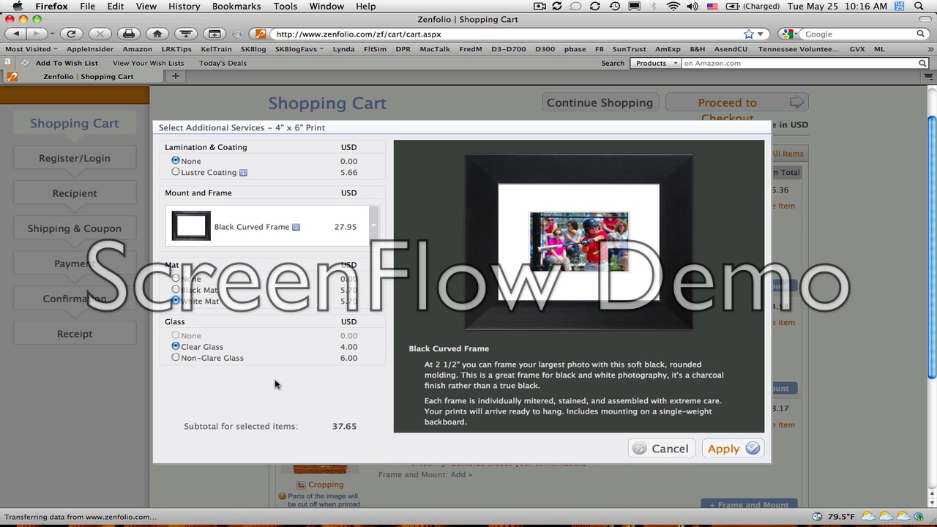
{"action": "left_click", "coordinate": [373, 234]}
{"action": "scroll", "coordinate": [295, 360], "scroll_direction": "down", "scroll_amount": 3}
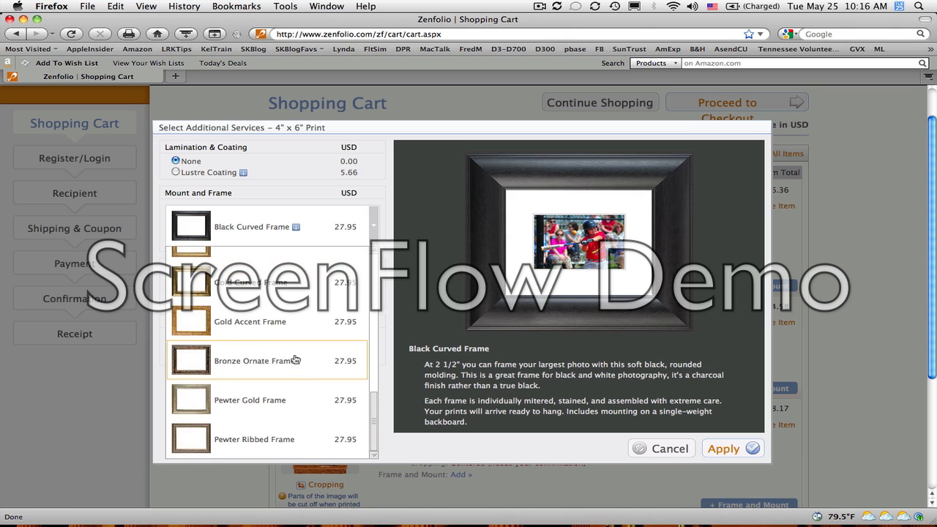
{"action": "left_click", "coordinate": [217, 369]}
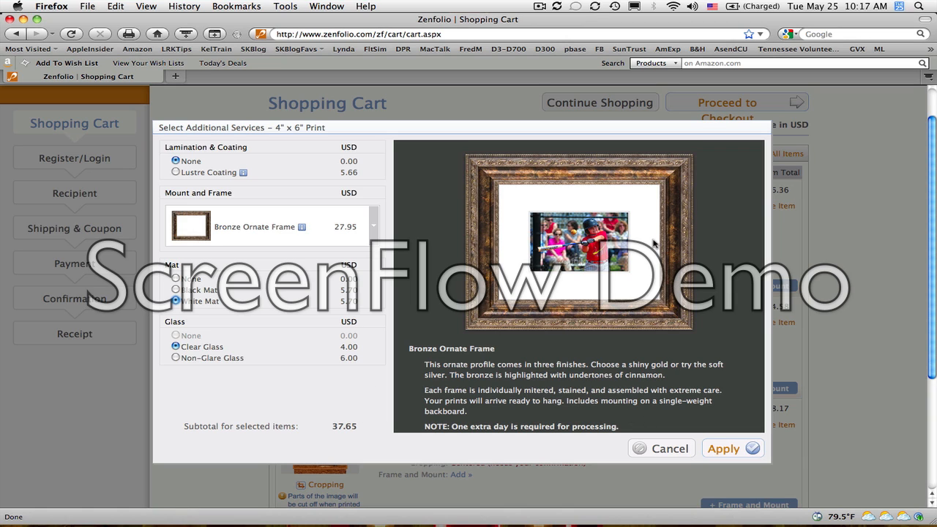
{"action": "left_click", "coordinate": [672, 449]}
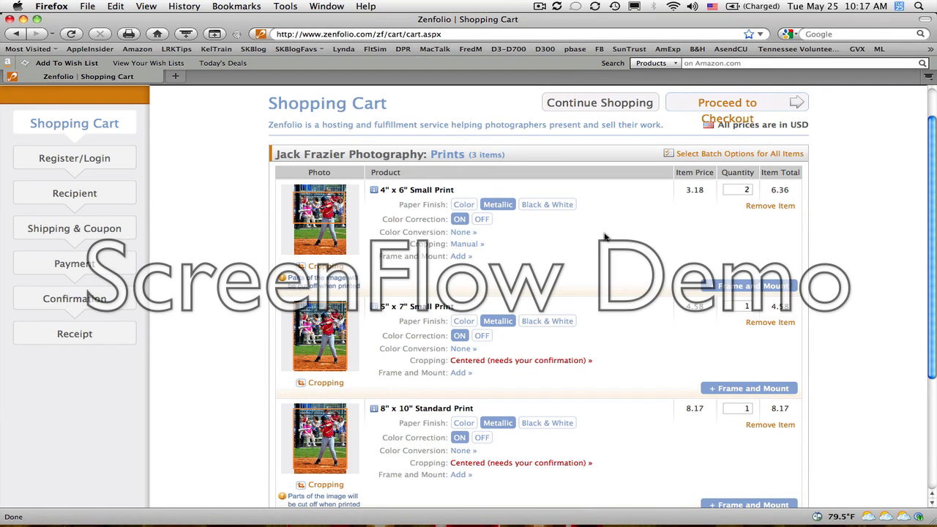
Set the 8" x 10" print's quantity to 0 and refresh the cart, declining to clear the remaining items
{"action": "scroll", "coordinate": [496, 304], "scroll_direction": "down", "scroll_amount": 2}
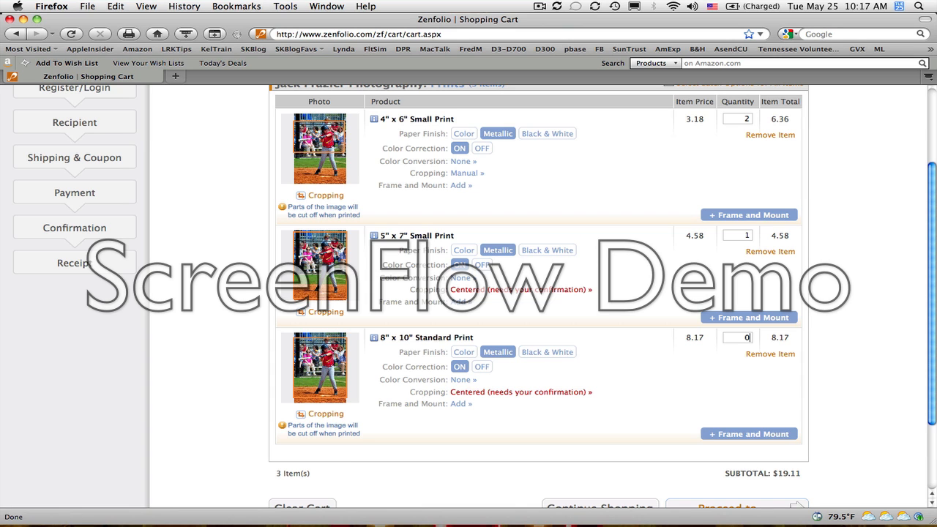
{"action": "scroll", "coordinate": [623, 423], "scroll_direction": "down", "scroll_amount": 2}
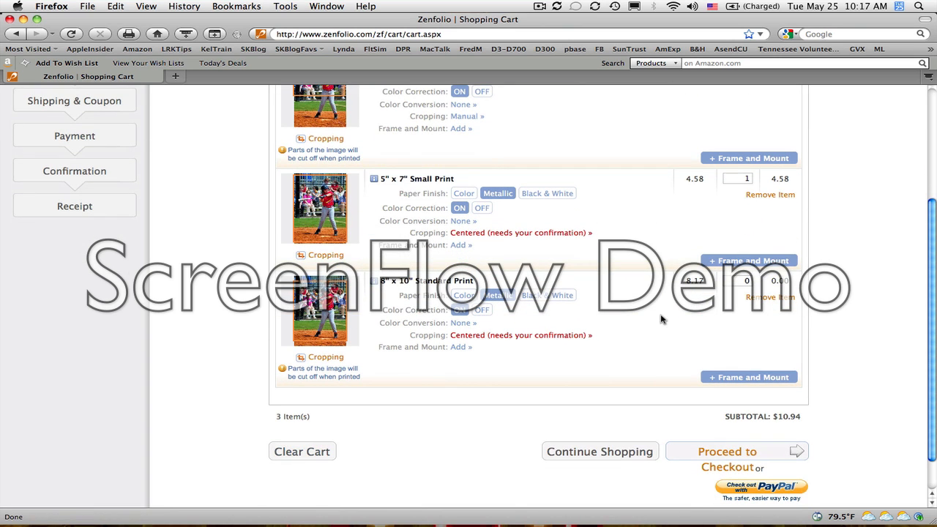
{"action": "left_click", "coordinate": [71, 34]}
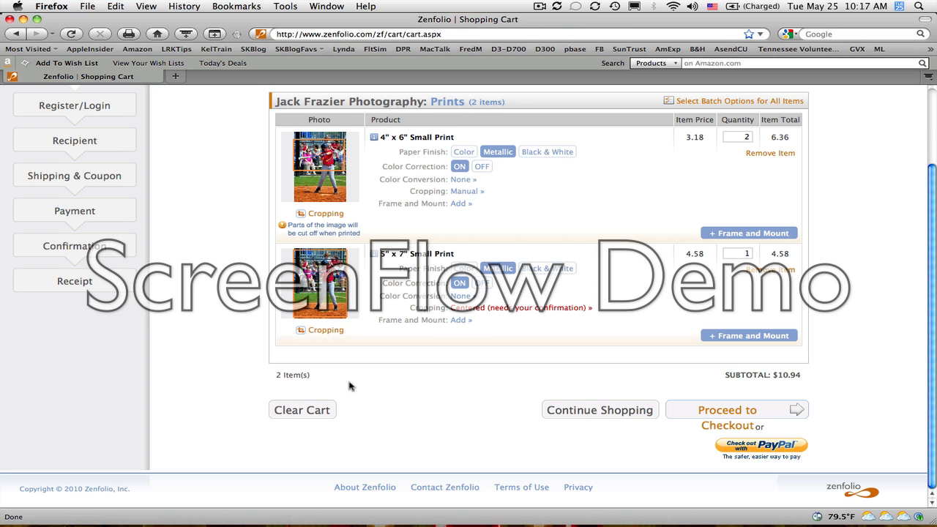
{"action": "left_click", "coordinate": [306, 412]}
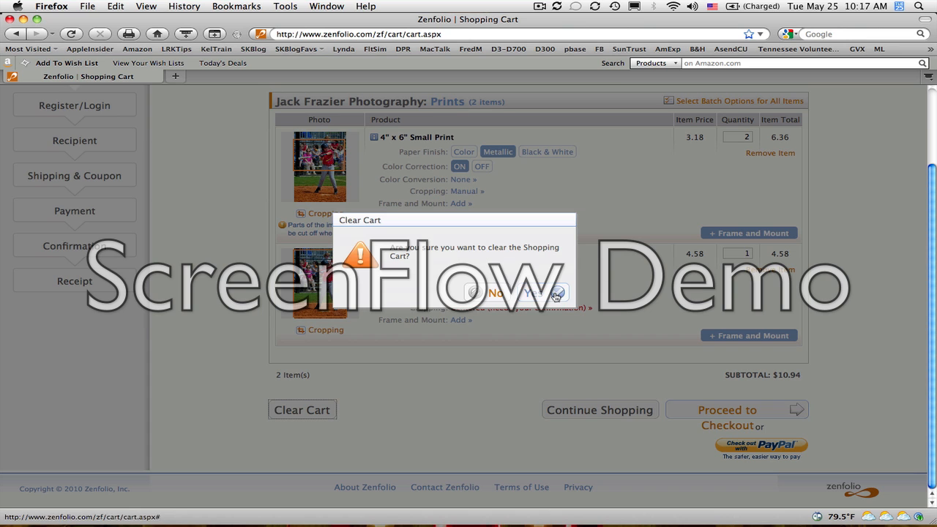
{"action": "left_click", "coordinate": [496, 292]}
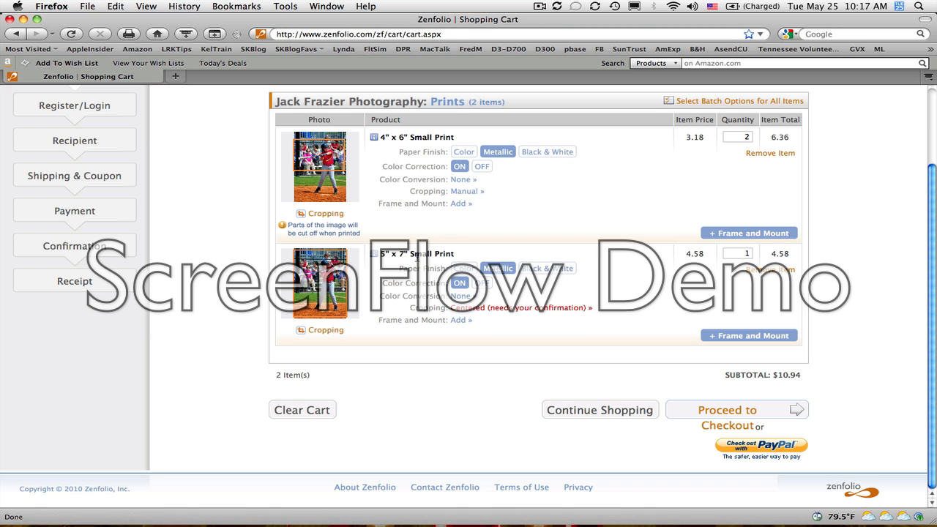
Crop the 5" x 7" print manually in portrait closely around the batter, and view its frame and mount services without applying any
{"action": "left_click", "coordinate": [490, 307]}
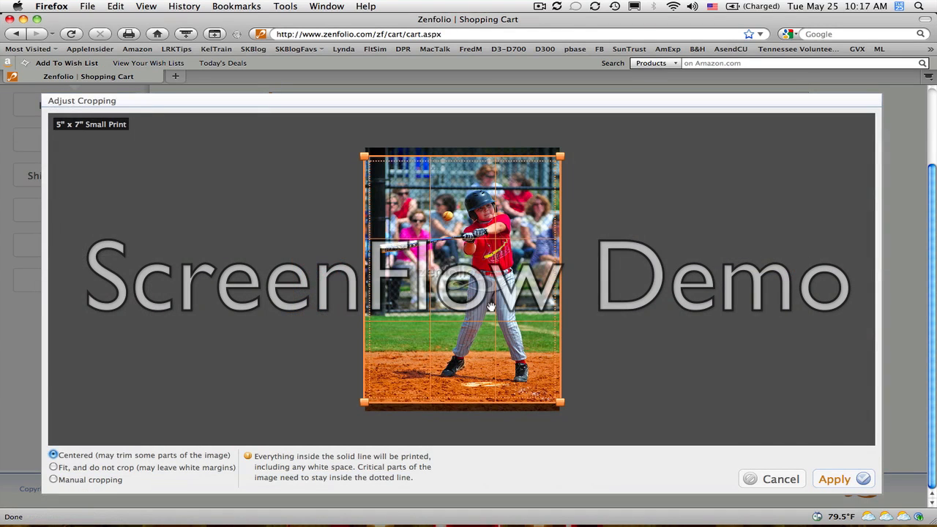
{"action": "left_click_drag", "start_coordinate": [560, 156], "coordinate": [541, 187]}
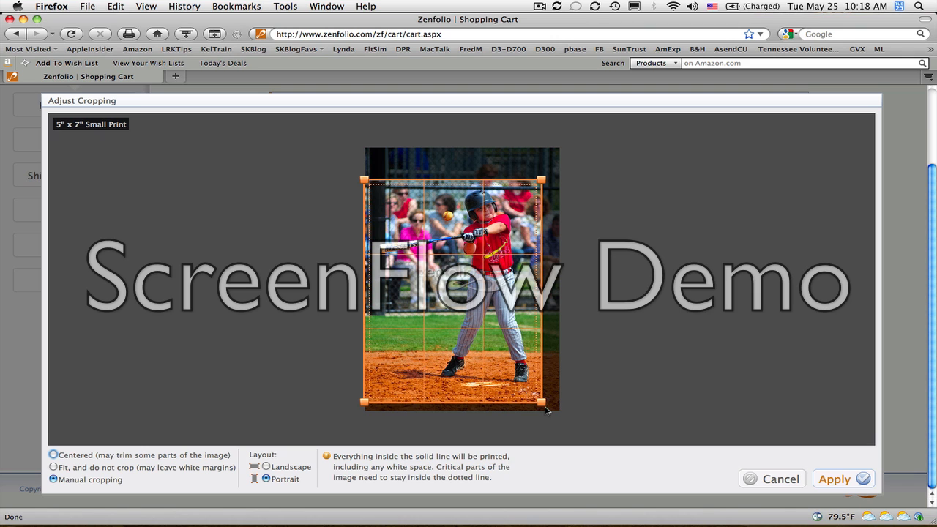
{"action": "left_click_drag", "start_coordinate": [541, 402], "coordinate": [516, 382]}
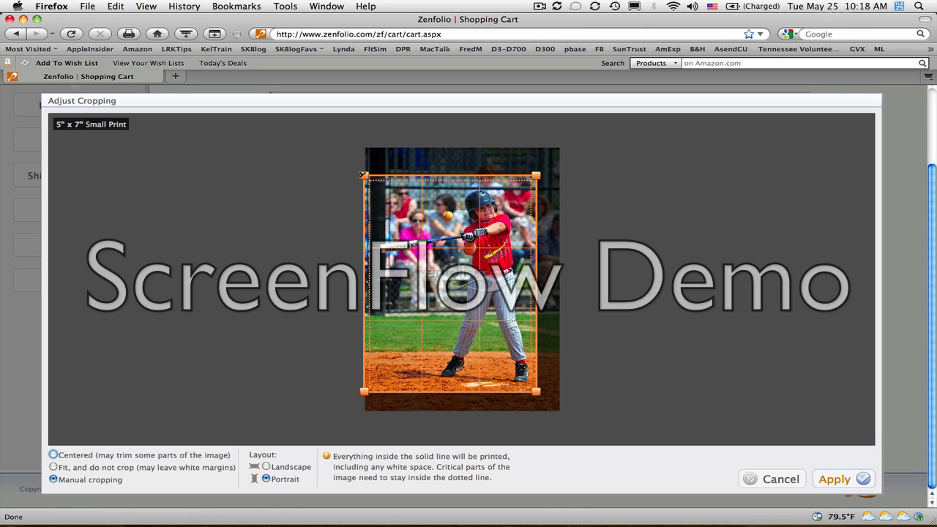
{"action": "left_click_drag", "start_coordinate": [364, 176], "coordinate": [377, 184]}
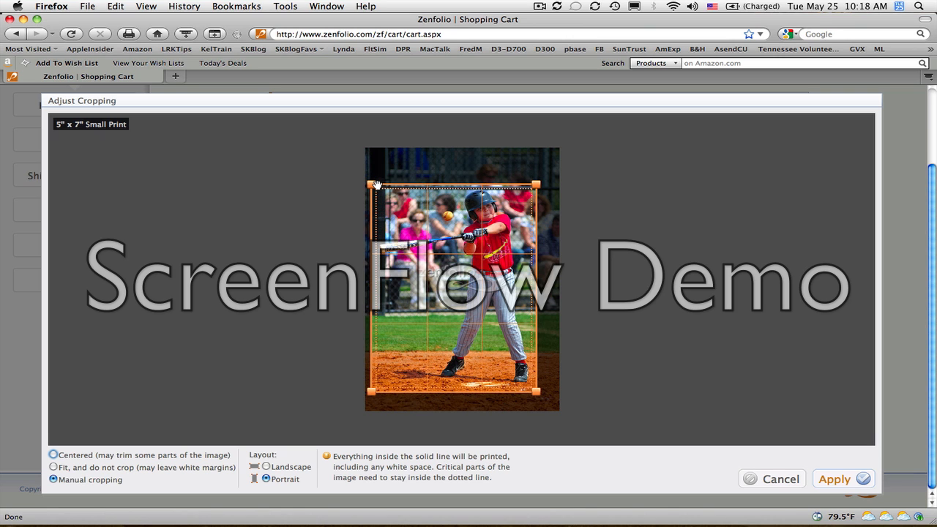
{"action": "left_click_drag", "start_coordinate": [450, 262], "coordinate": [468, 260]}
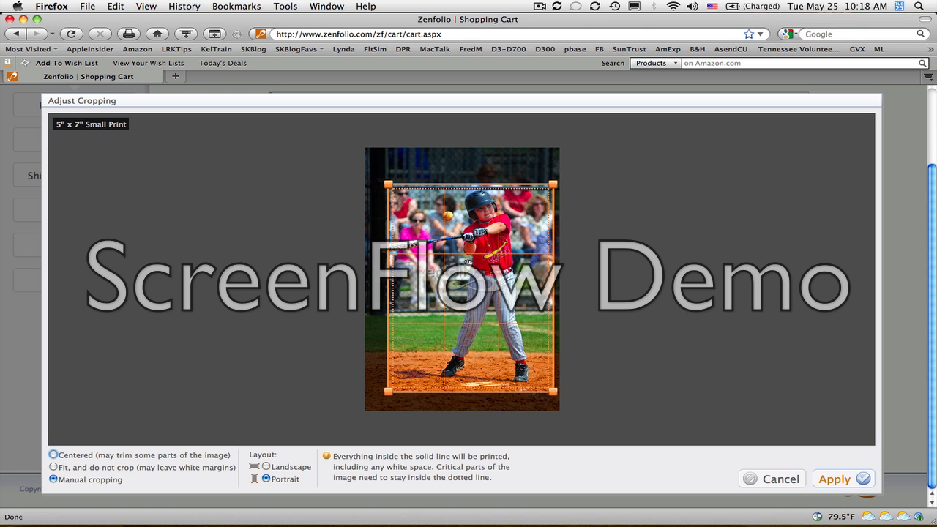
{"action": "left_click", "coordinate": [835, 479]}
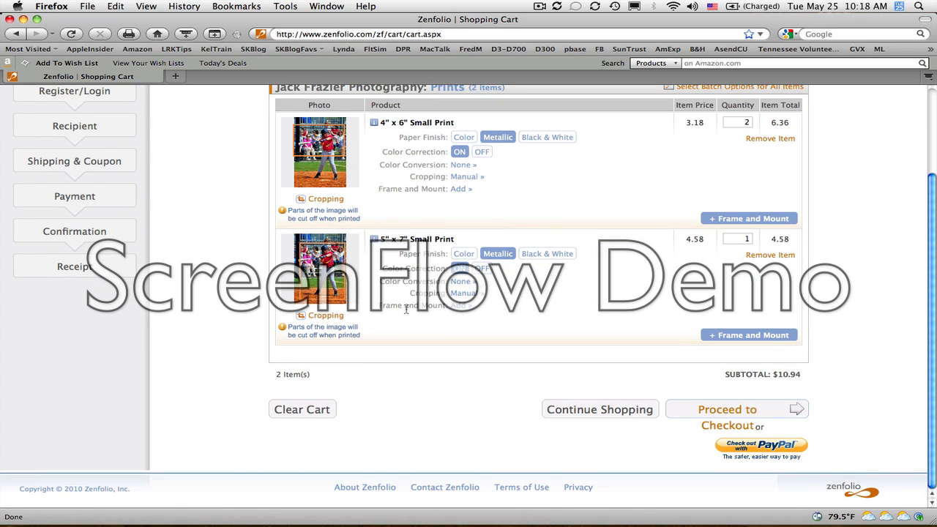
{"action": "left_click", "coordinate": [459, 305]}
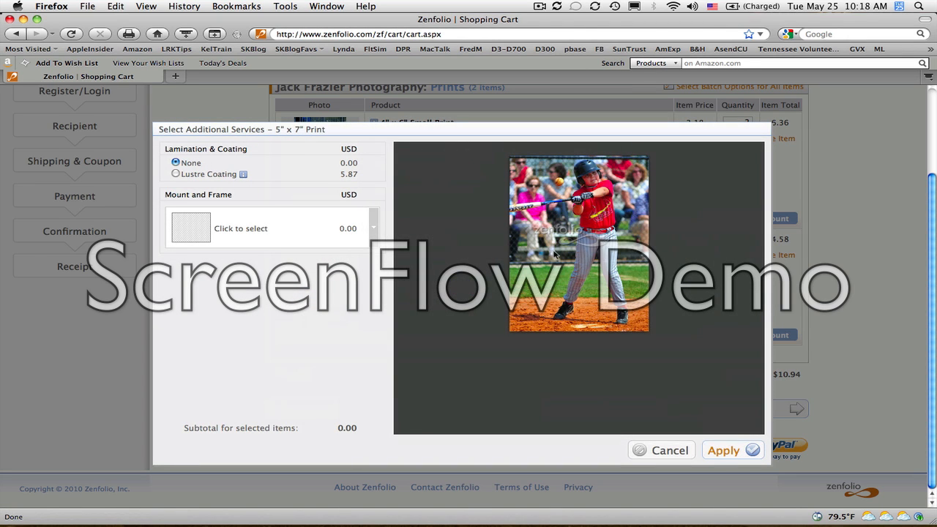
{"action": "left_click", "coordinate": [669, 450]}
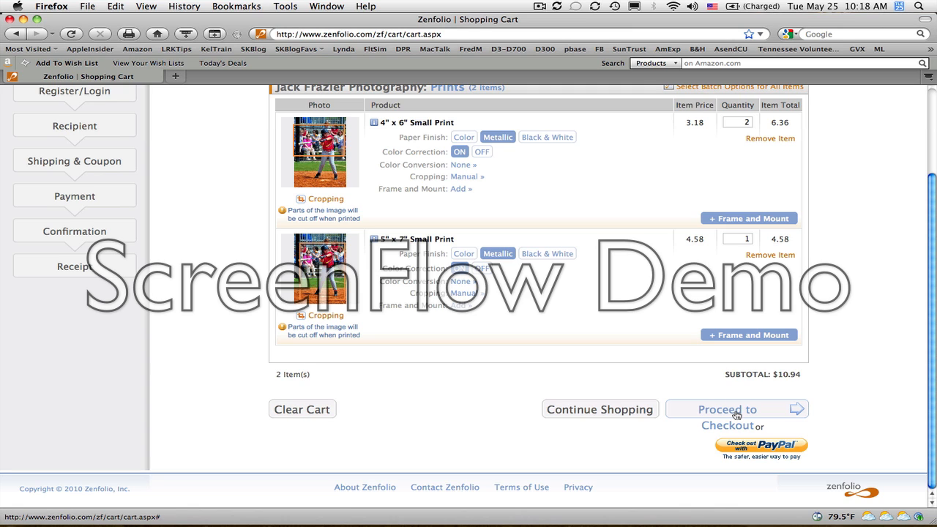
Clear the shopping cart and return to the Cardinals 2010 gallery to continue shopping
{"action": "left_click", "coordinate": [302, 412]}
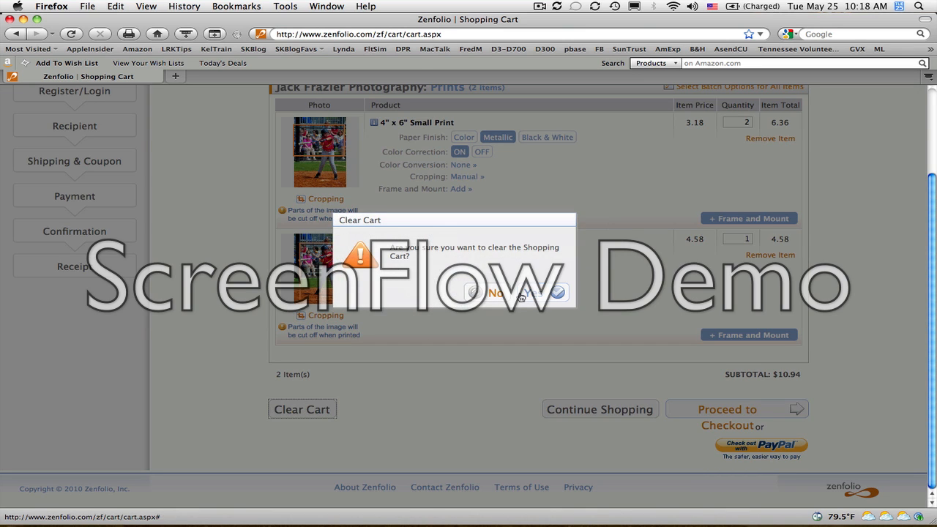
{"action": "left_click", "coordinate": [530, 296]}
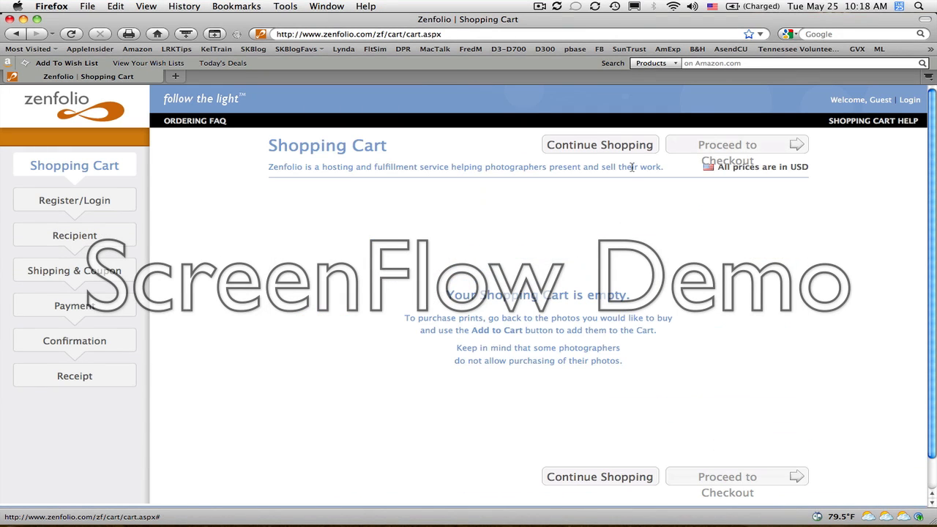
{"action": "left_click", "coordinate": [601, 147]}
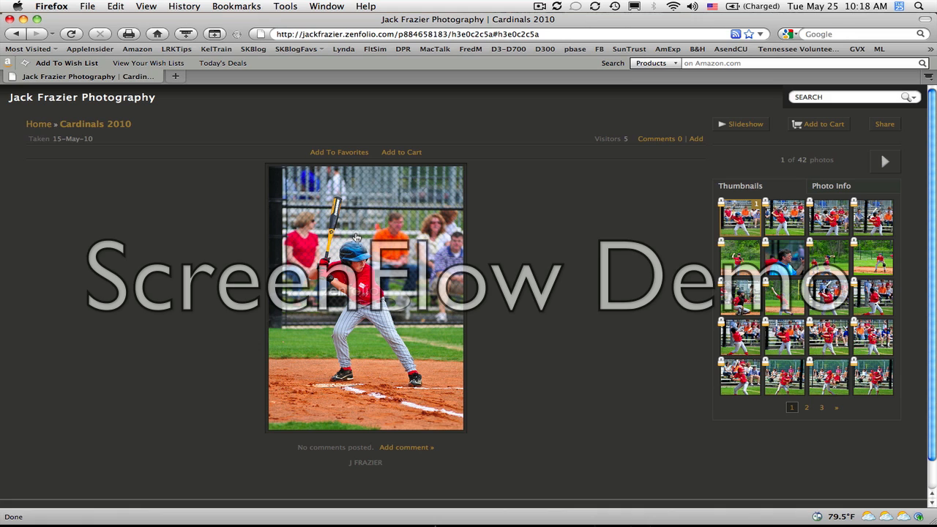
Share the first batter photo's gallery, slideshow and photo links in an email invitation, and close the message without sending it
{"action": "mouse_move", "coordinate": [357, 236]}
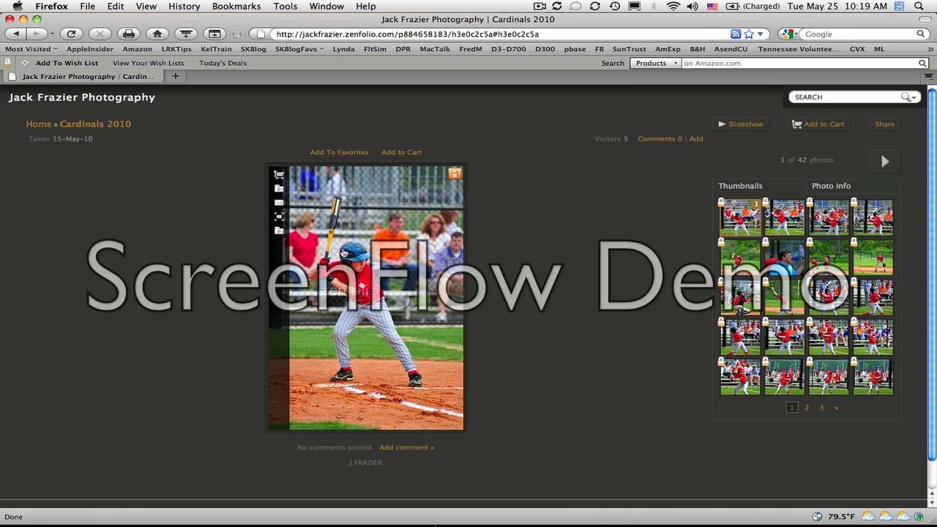
{"action": "mouse_move", "coordinate": [283, 192]}
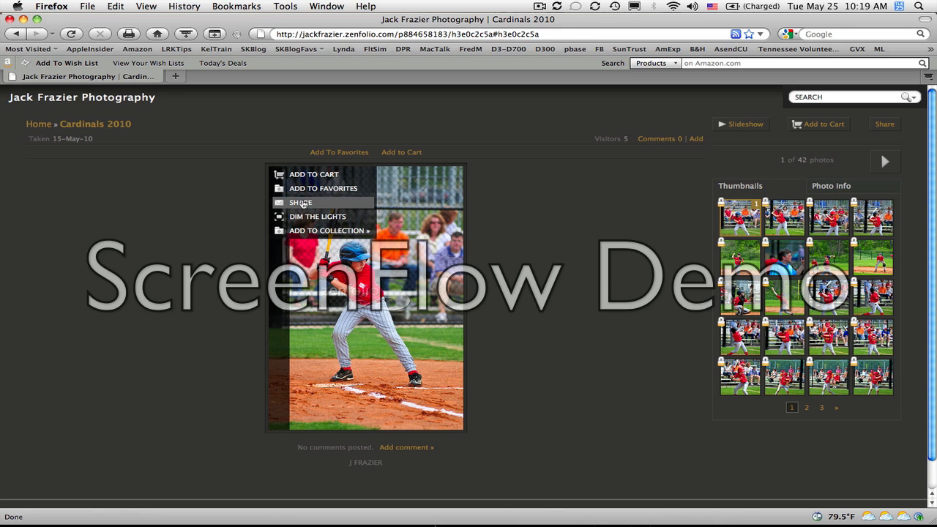
{"action": "left_click", "coordinate": [303, 204]}
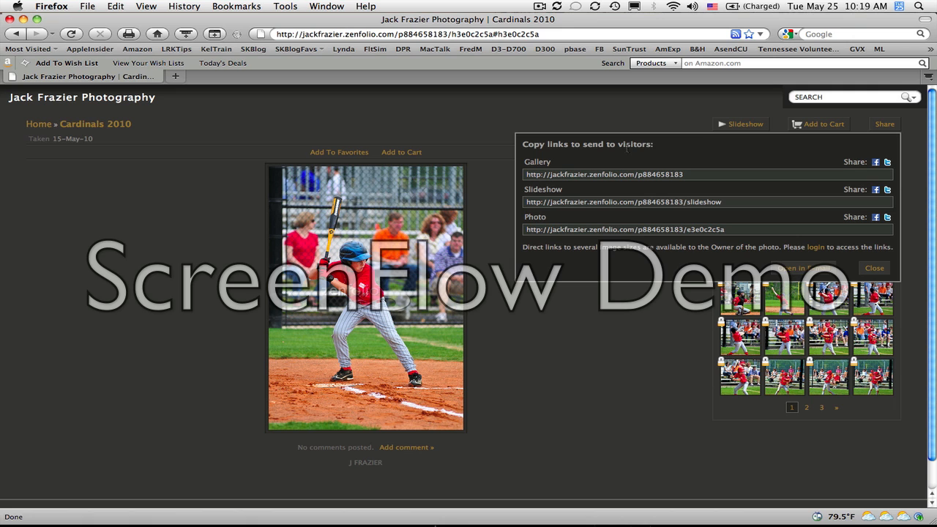
{"action": "left_click", "coordinate": [797, 269]}
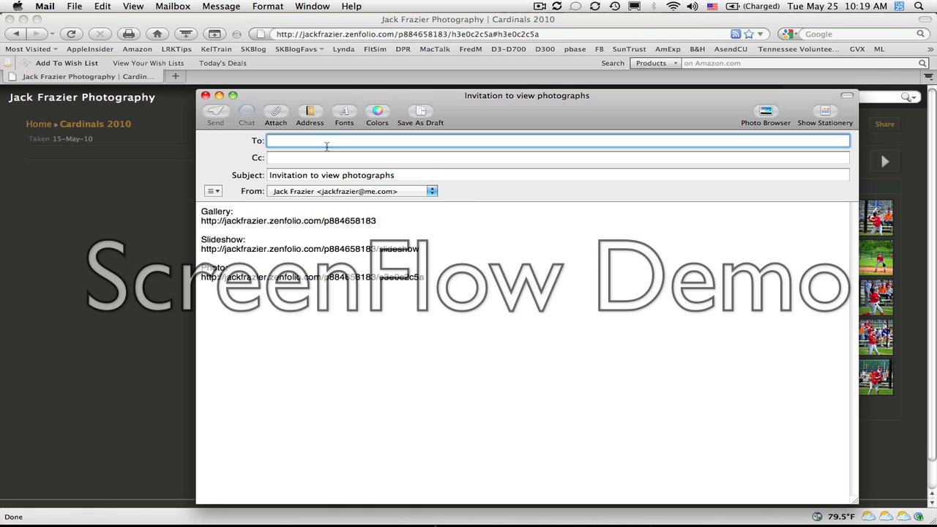
{"action": "left_click", "coordinate": [206, 96]}
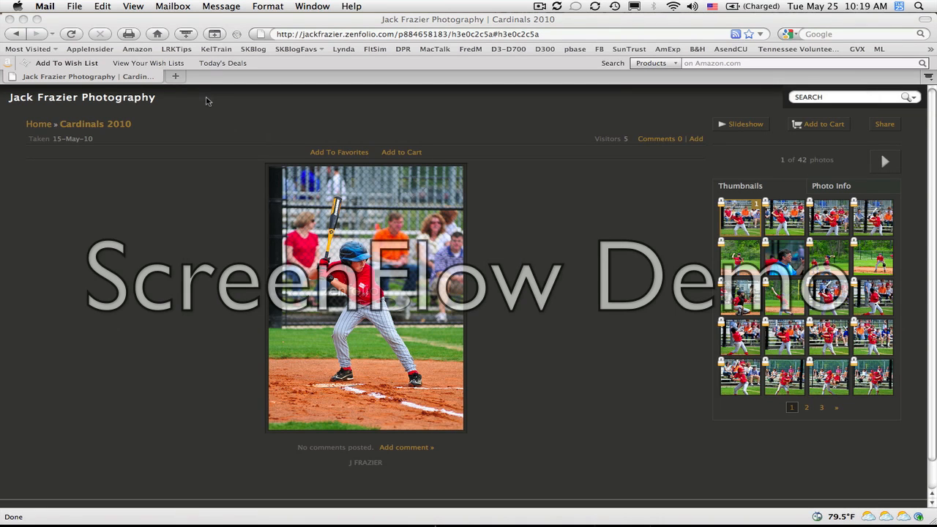